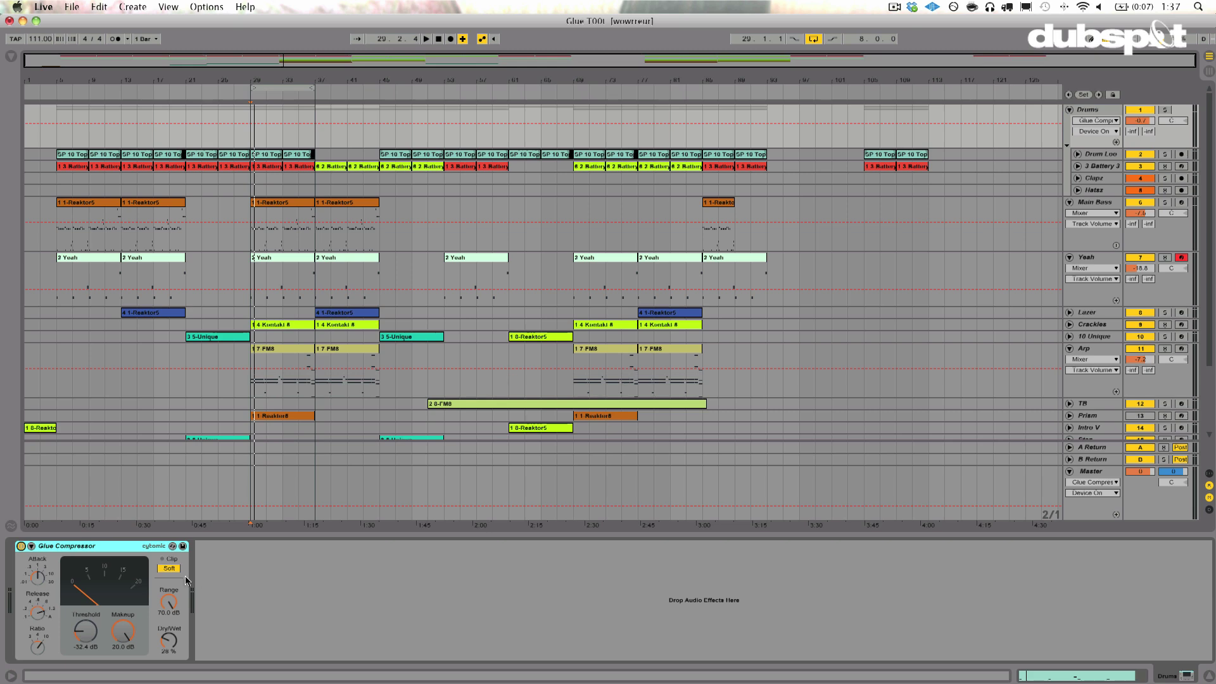
Bypass the Drums group's Glue Compressor and play the full arrangement from the beginning to hear it uncompressed
click(20, 546)
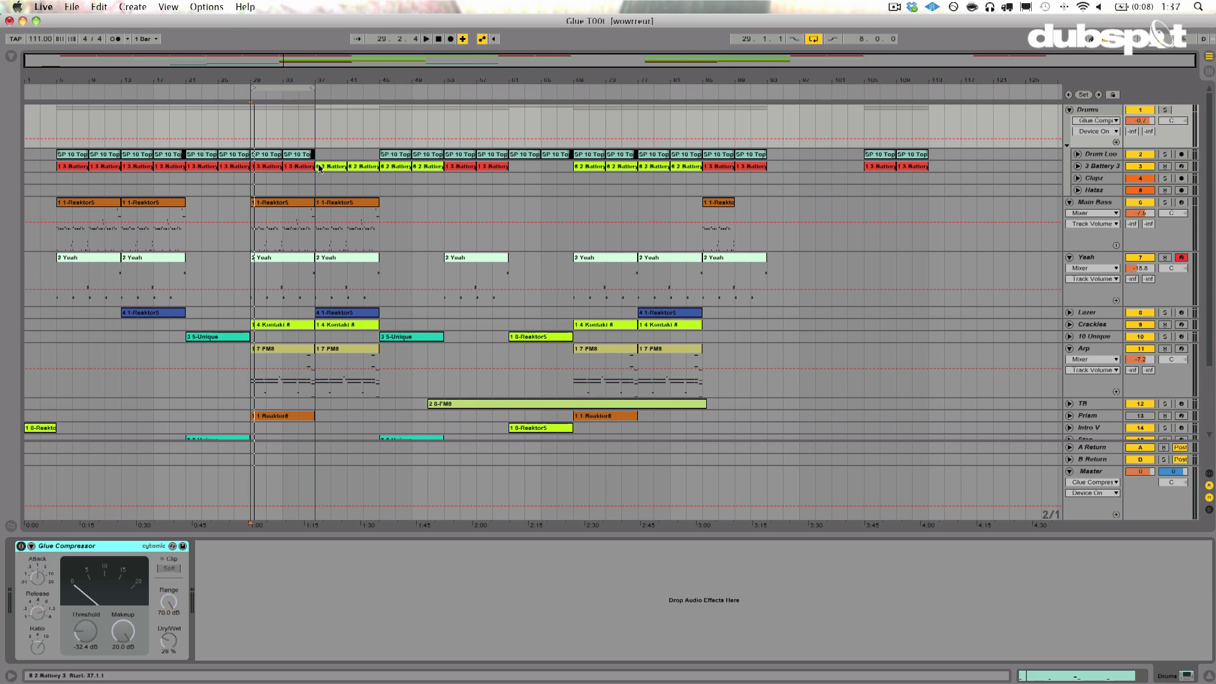
click(438, 40)
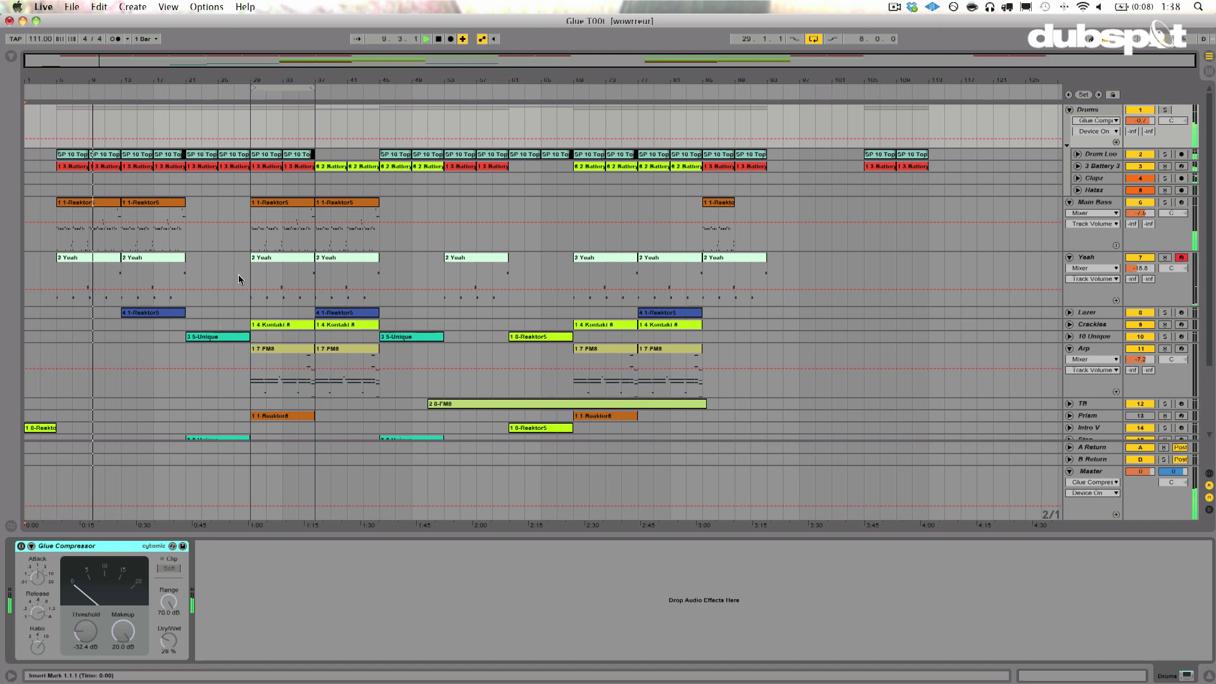
key(space)
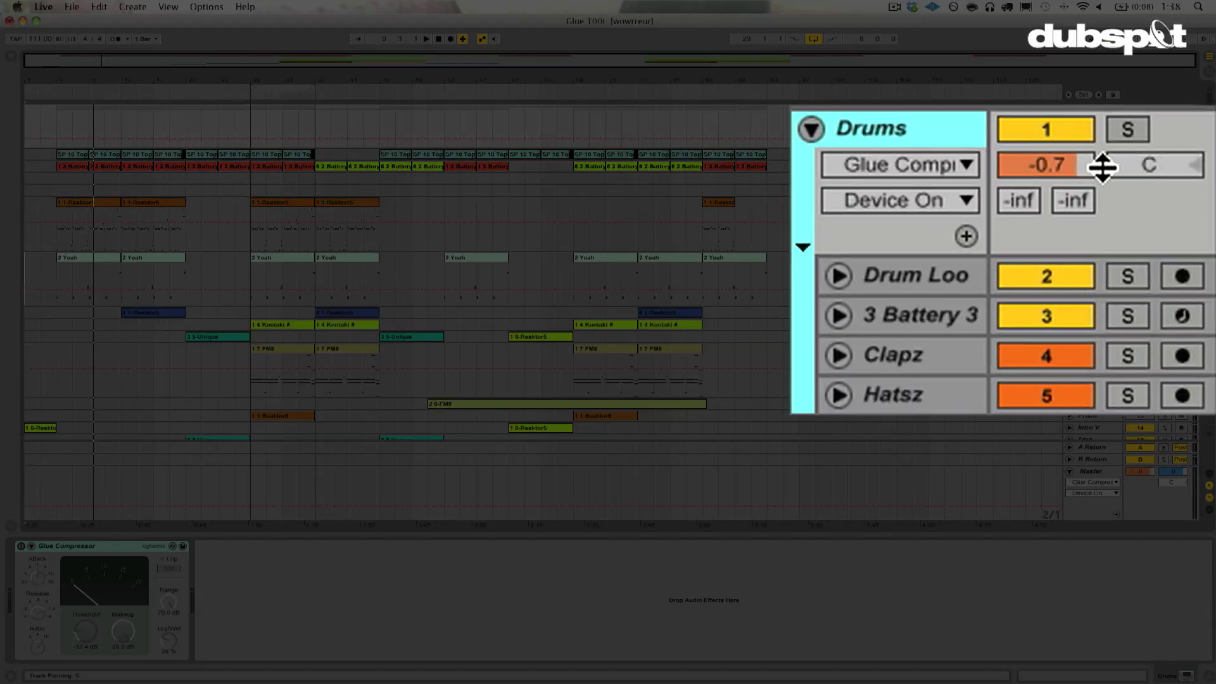
Solo the Drums group, audition it from bar 29, and bring its Glue Compressor back into view
click(1111, 122)
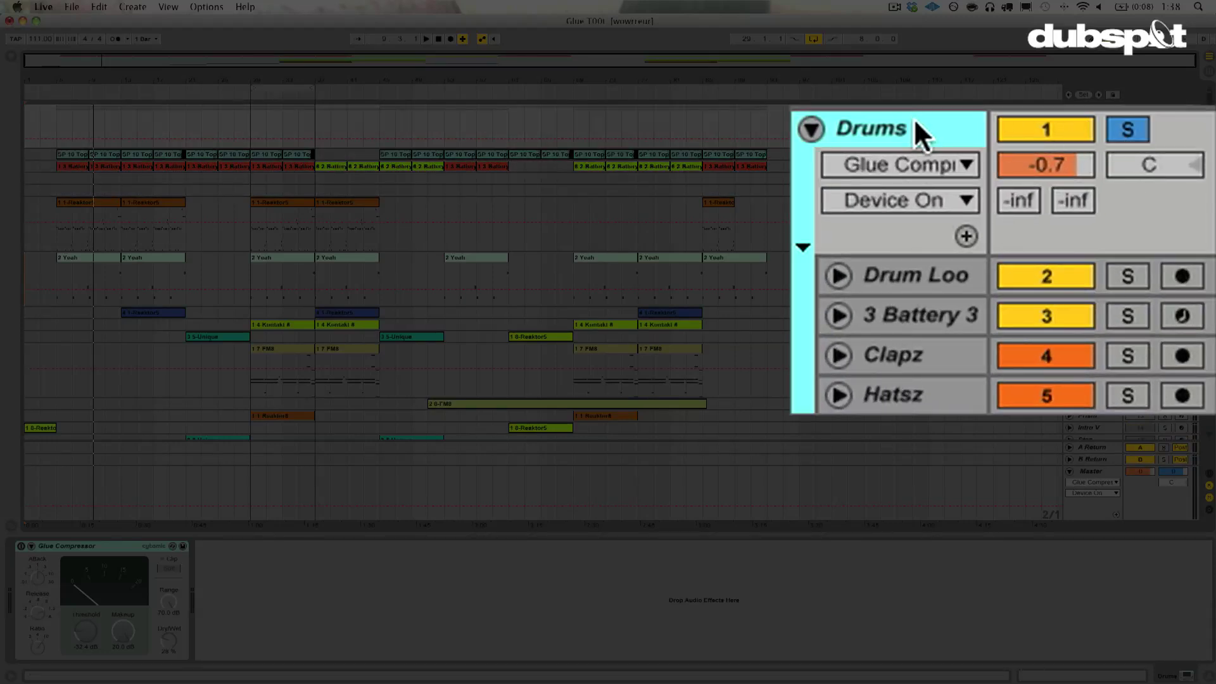
click(256, 287)
key(space)
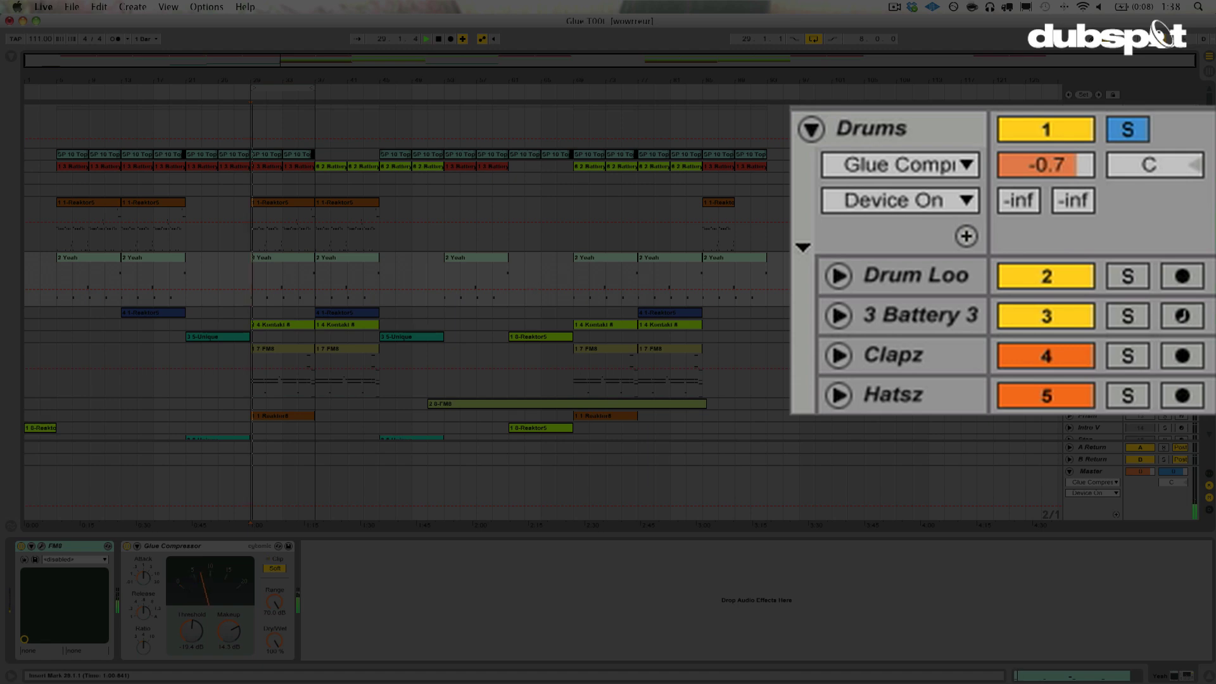
mouse_move(1040, 168)
mouse_down()
mouse_move(1039, 197)
mouse_move(1040, 166)
mouse_up()
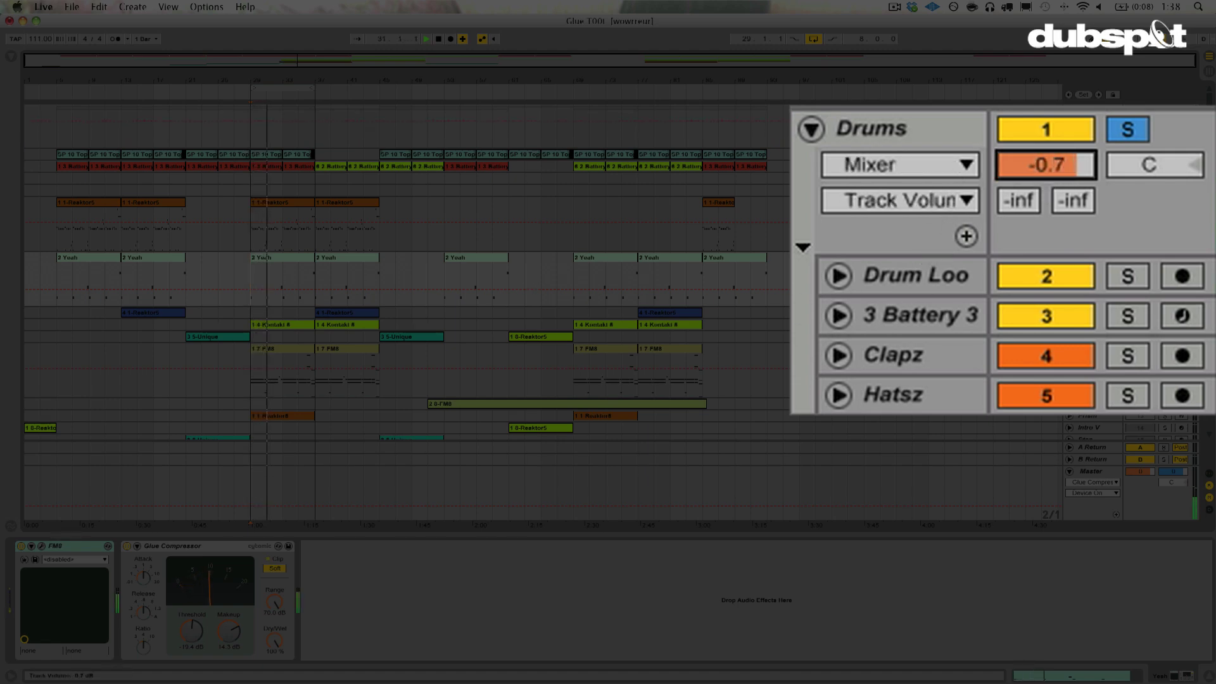
click(897, 128)
scroll(350, 417, down, 1)
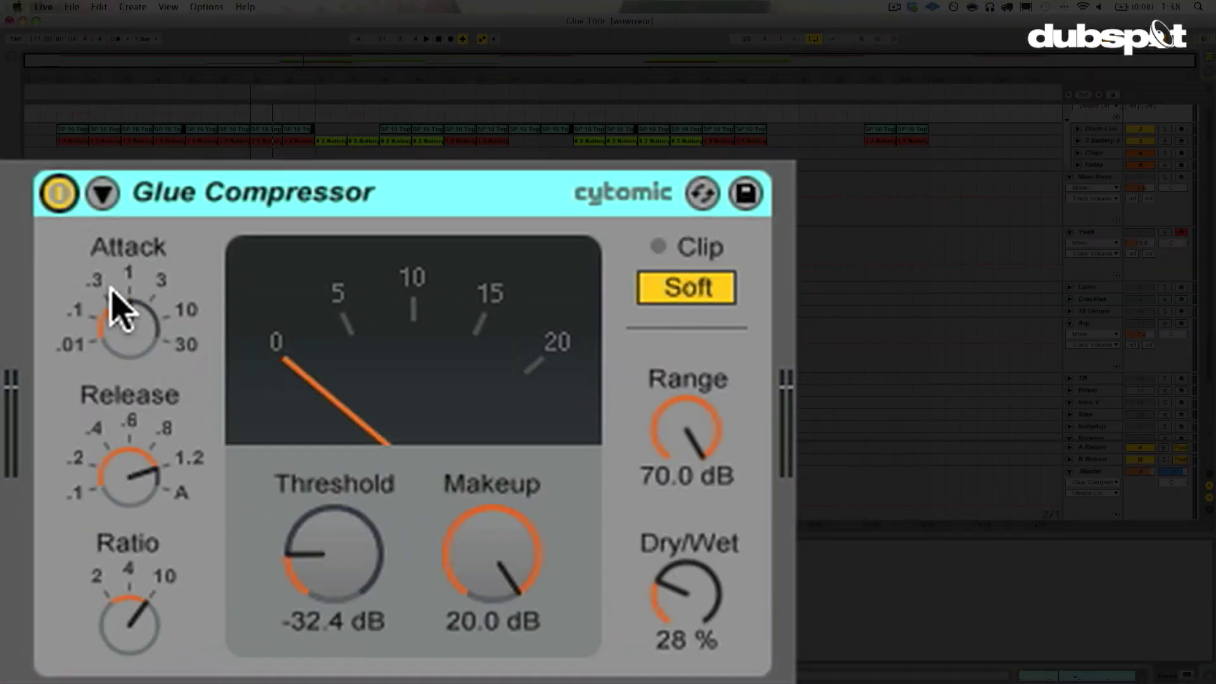
Set the Drums Glue Compressor's attack to 1 and Dry/Wet to 100 %, and turn off soft clipping
drag(121, 311, 121, 288)
drag(150, 632, 149, 649)
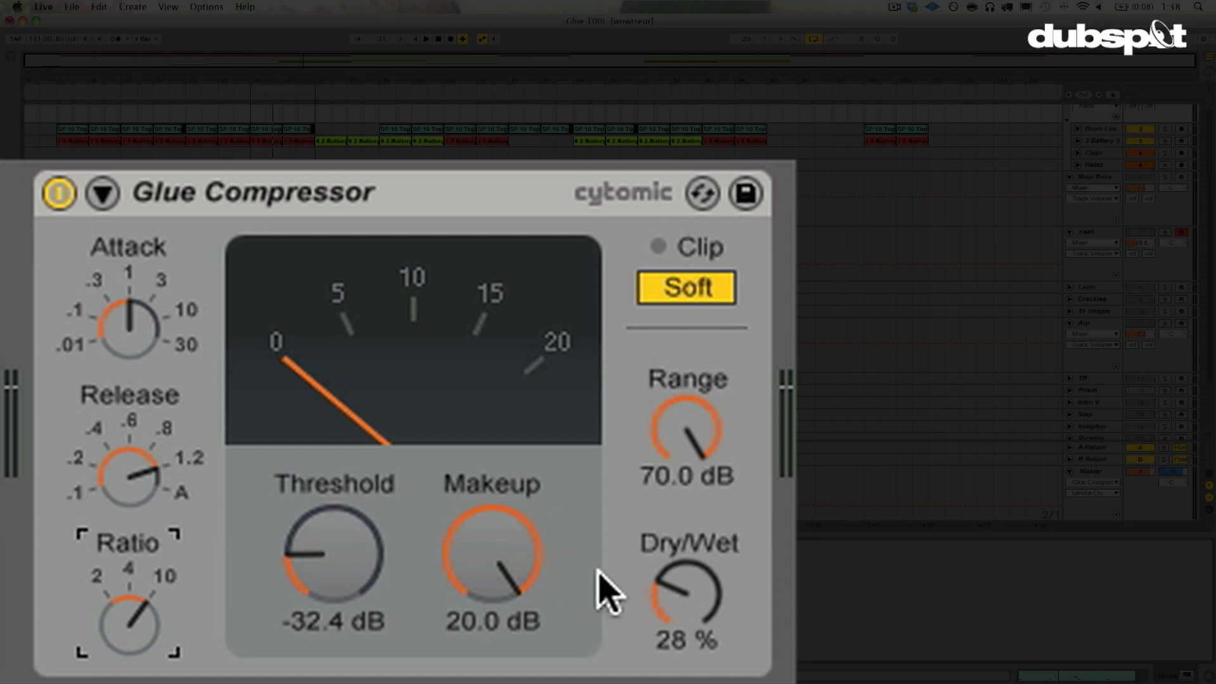
drag(700, 603, 701, 557)
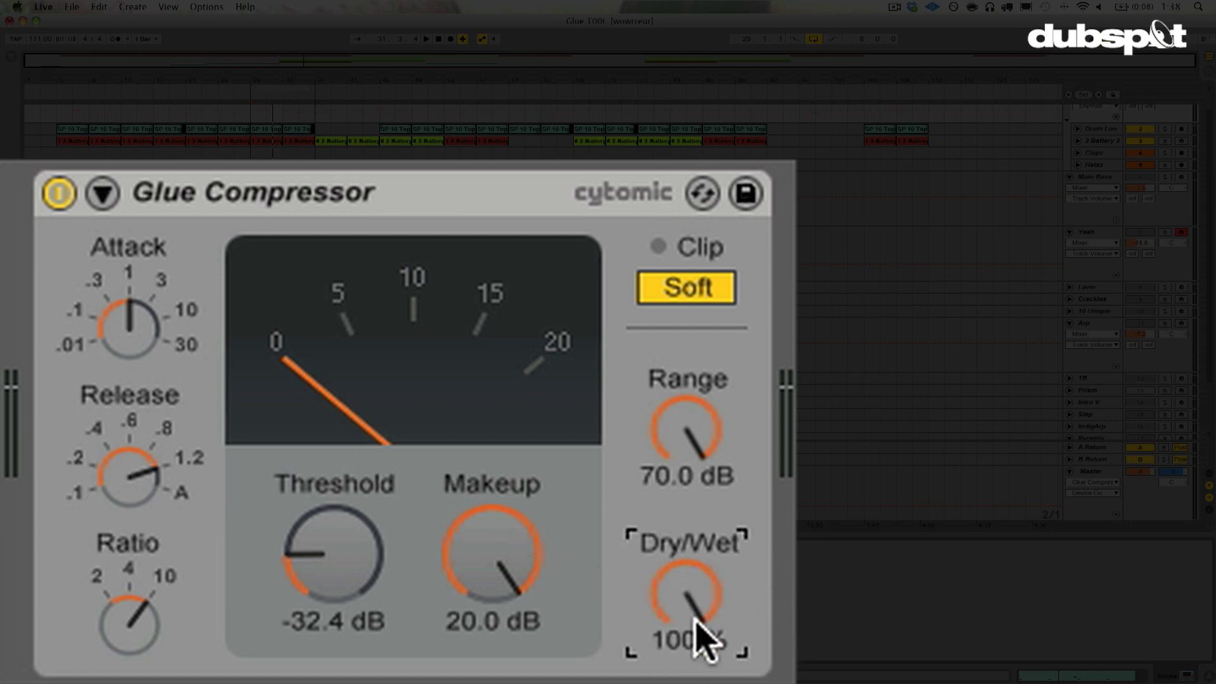
click(719, 289)
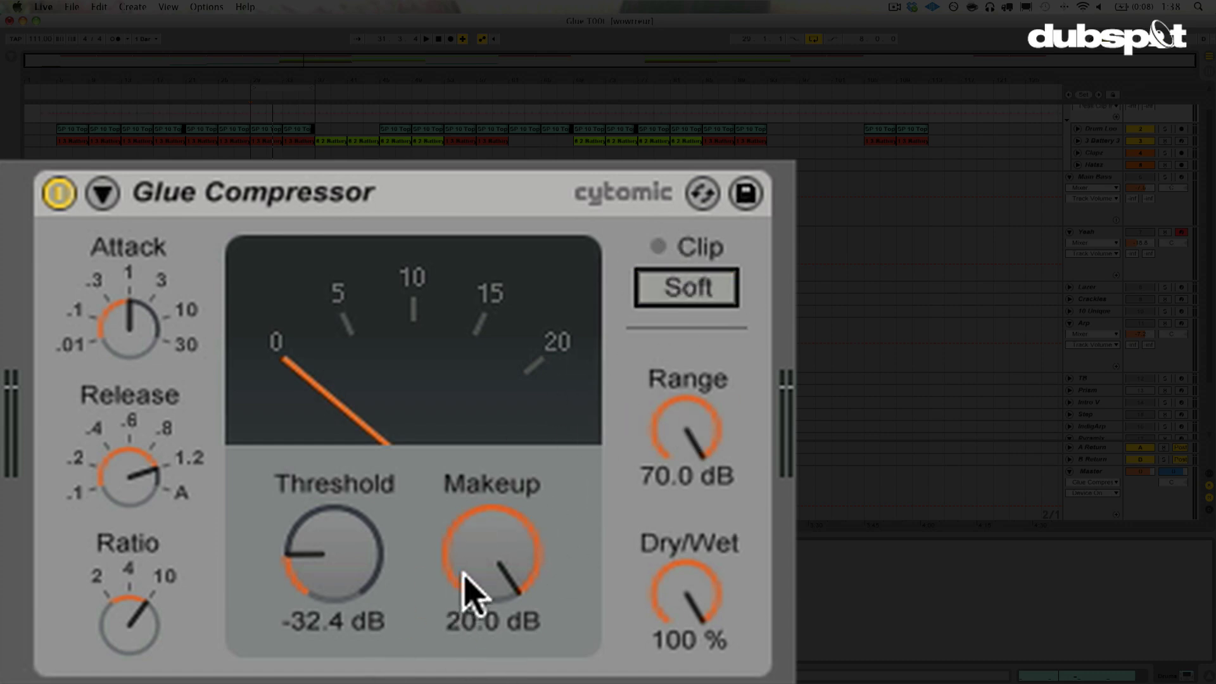
Reduce the Glue Compressor's makeup gain to 0.95 dB and tune its threshold to -29.2 dB with the help of playback
drag(472, 573, 472, 624)
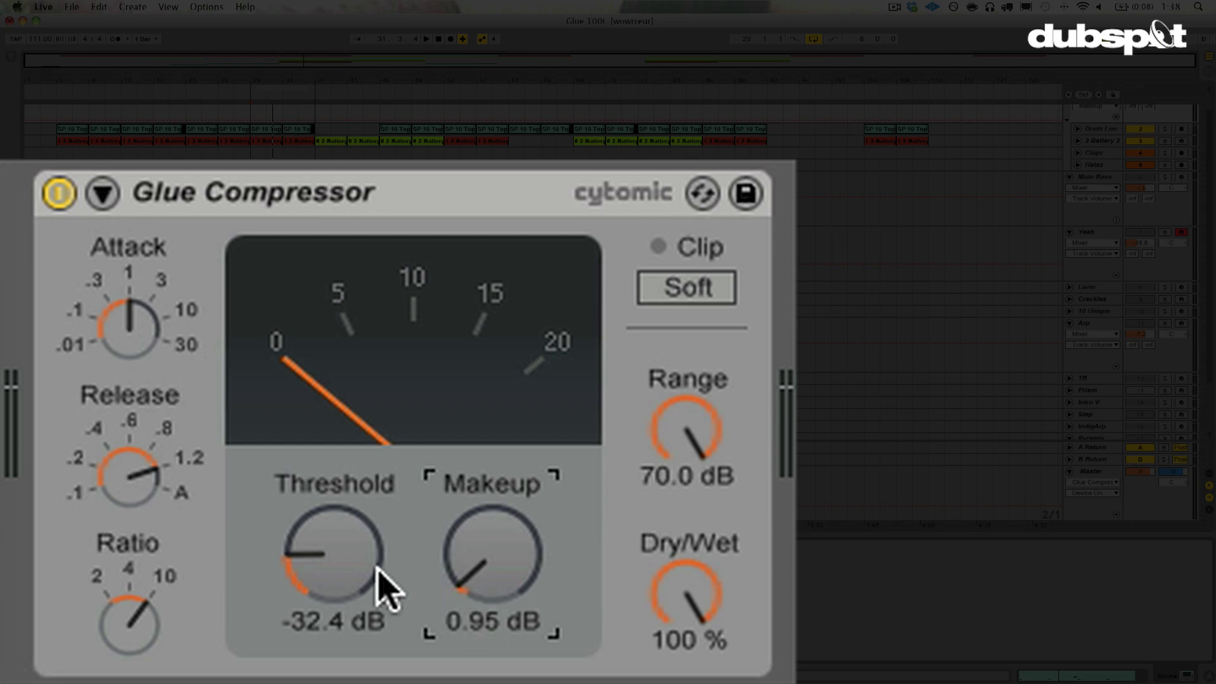
drag(380, 578, 380, 567)
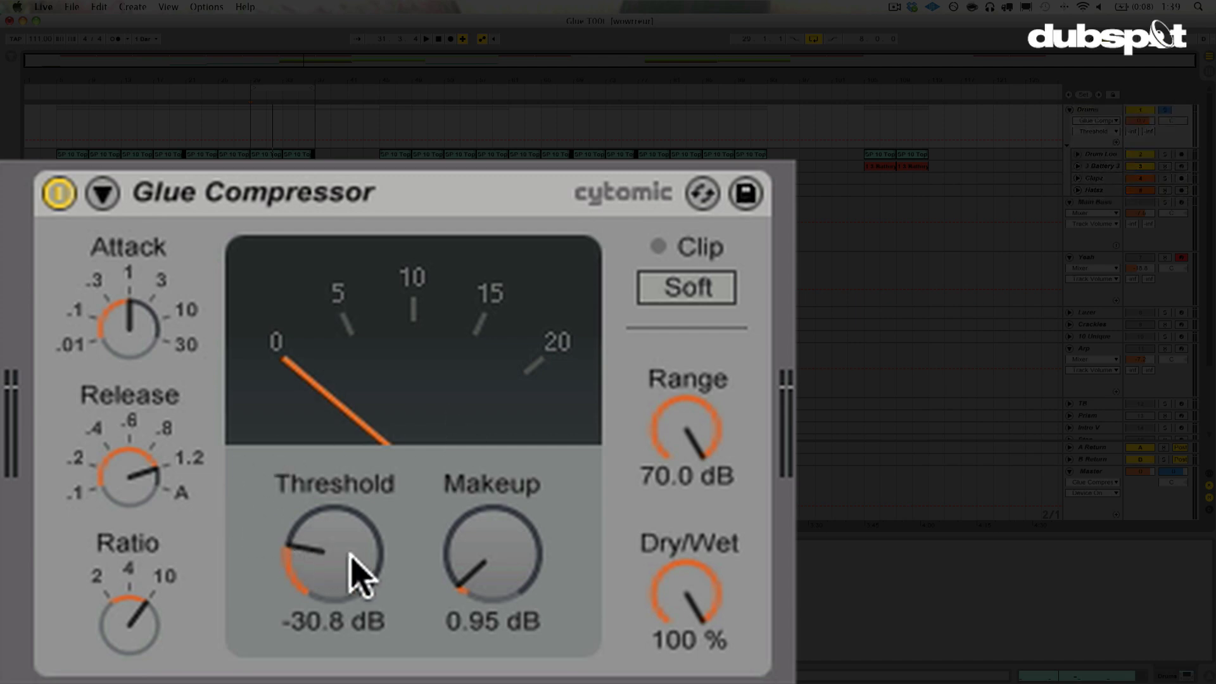
key(space)
mouse_move(352, 554)
mouse_down()
mouse_move(351, 482)
mouse_move(353, 578)
mouse_up()
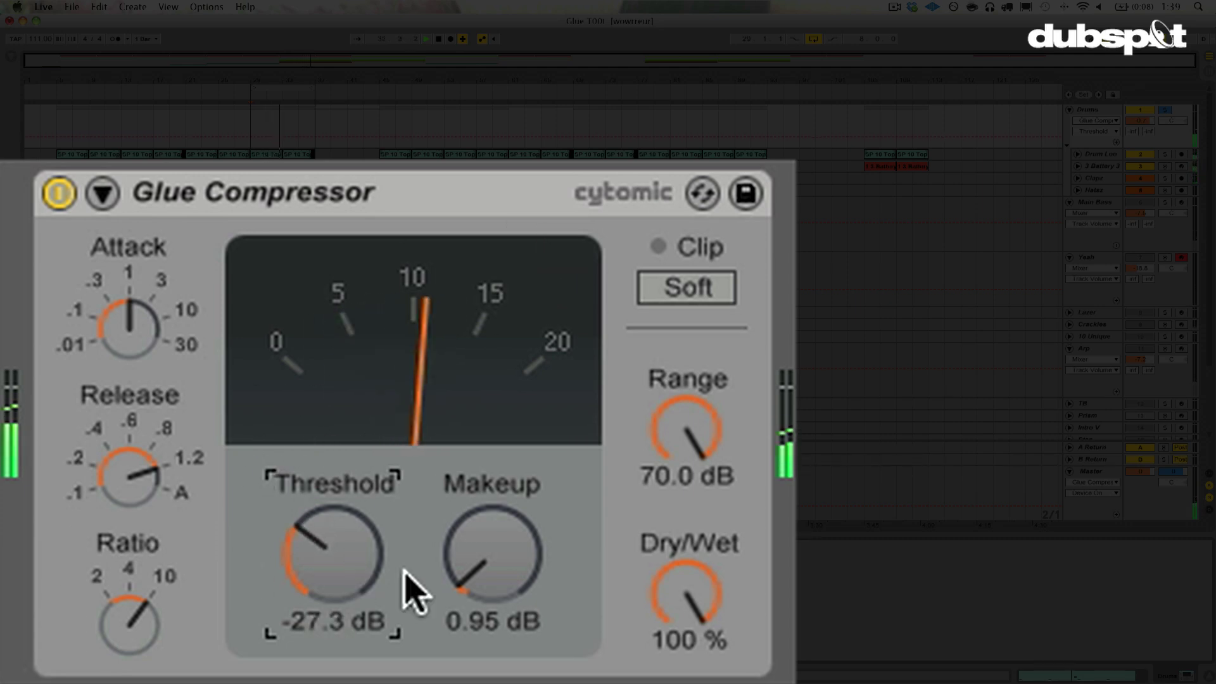
key(space)
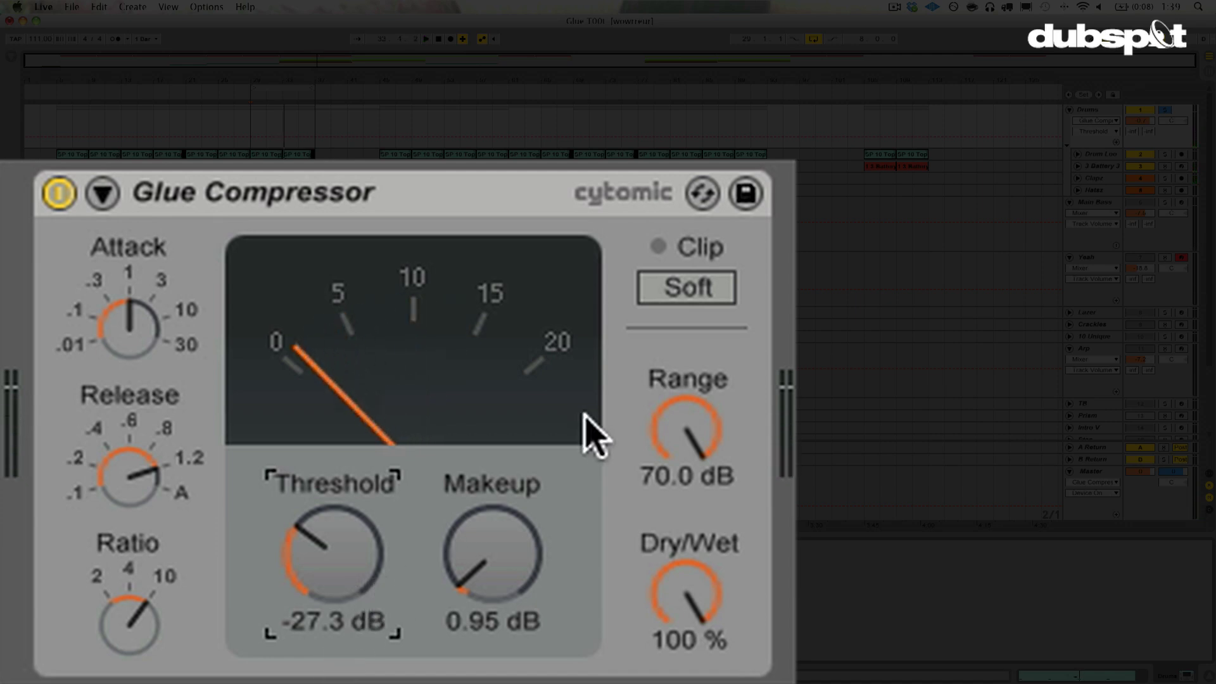
drag(344, 581, 344, 585)
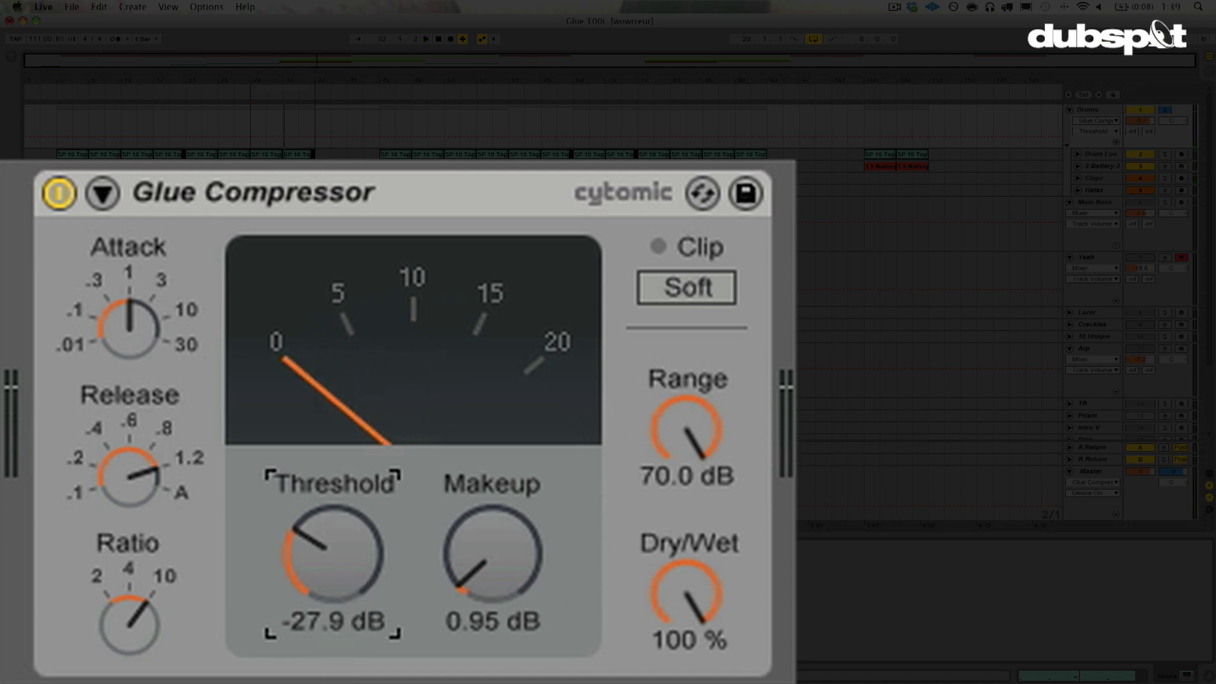
click(140, 628)
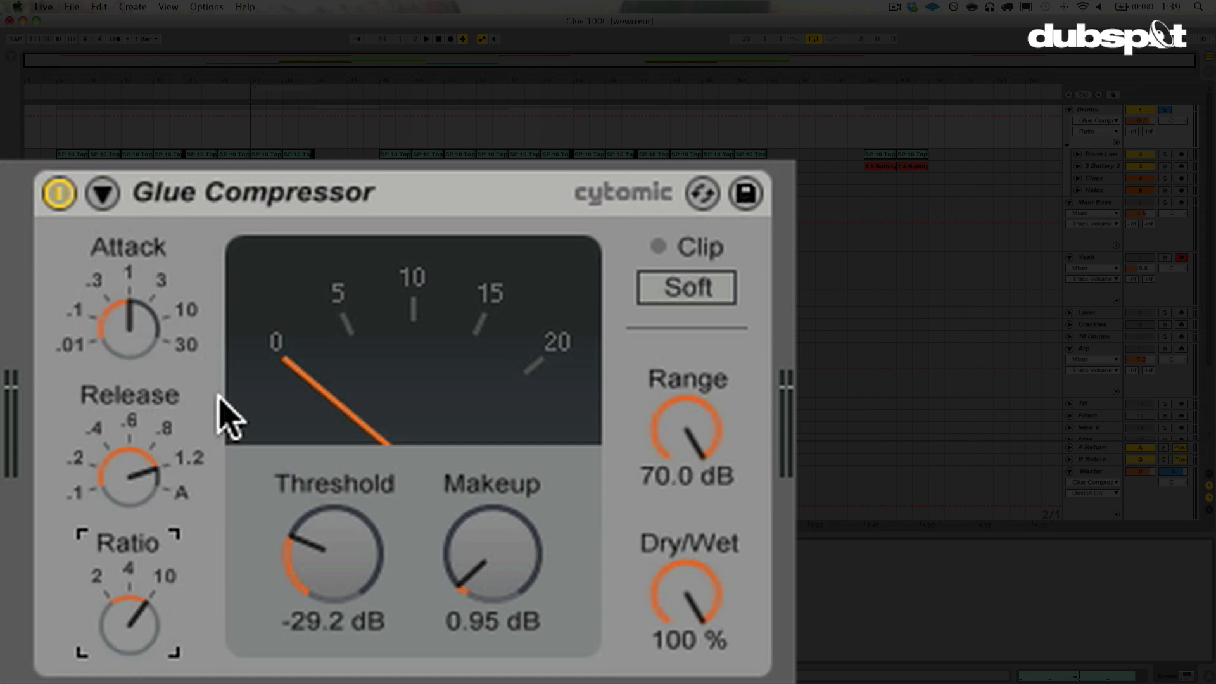
Turn on soft clipping and raise the makeup gain to 18.9 dB during playback, comparing the drums without and with soft clipping
click(696, 290)
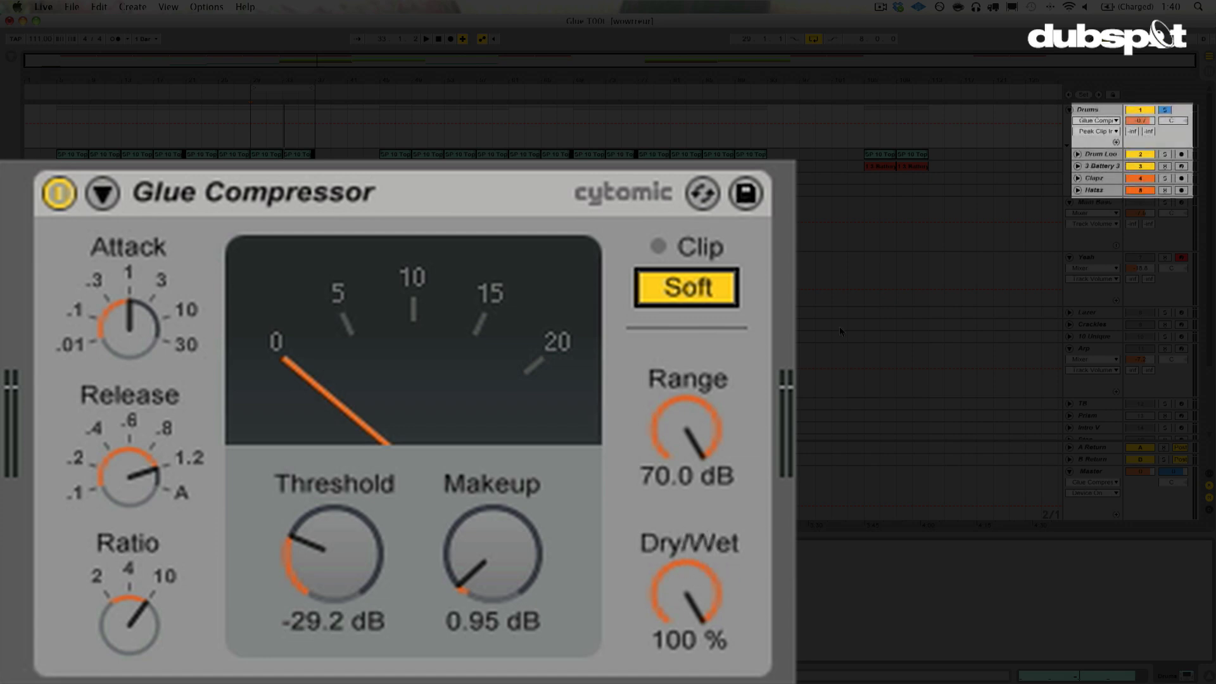
click(1150, 120)
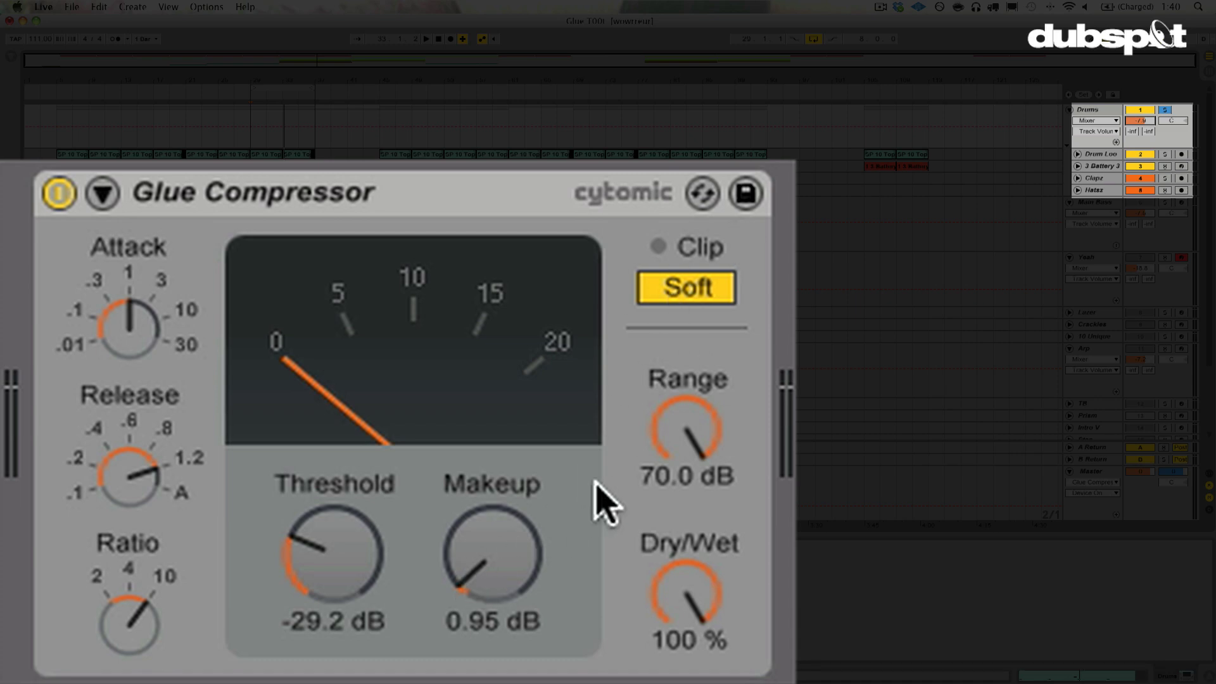
key(space)
drag(507, 589, 507, 476)
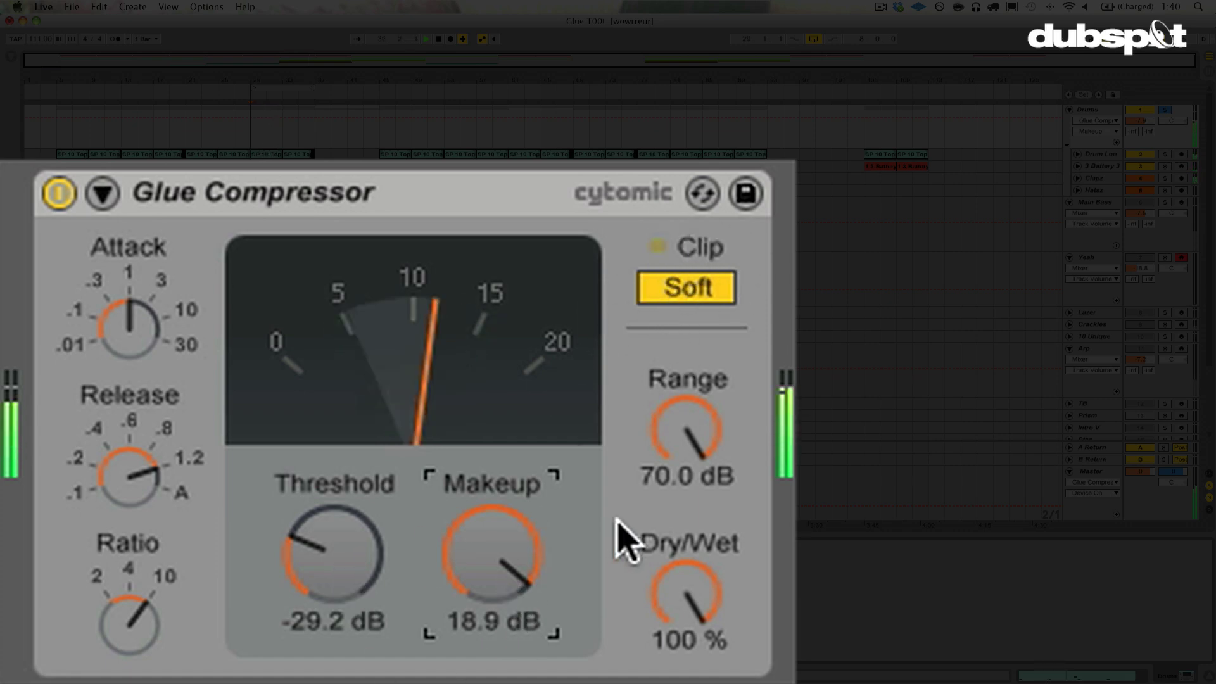
click(684, 292)
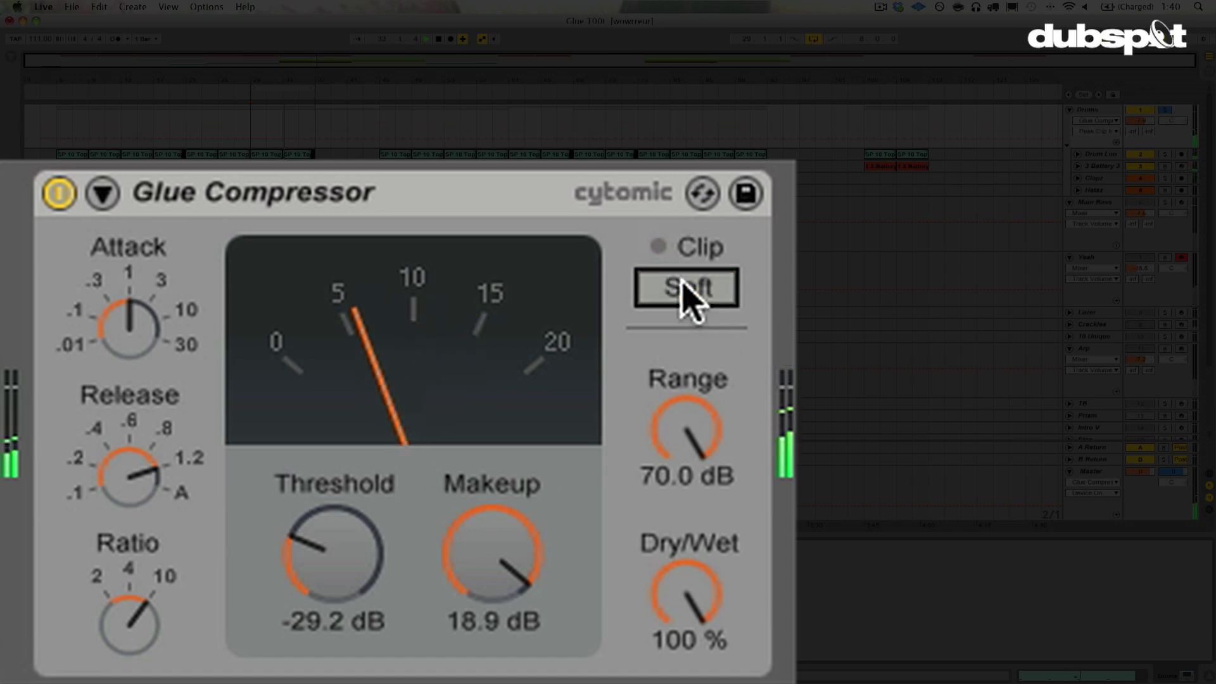
click(684, 293)
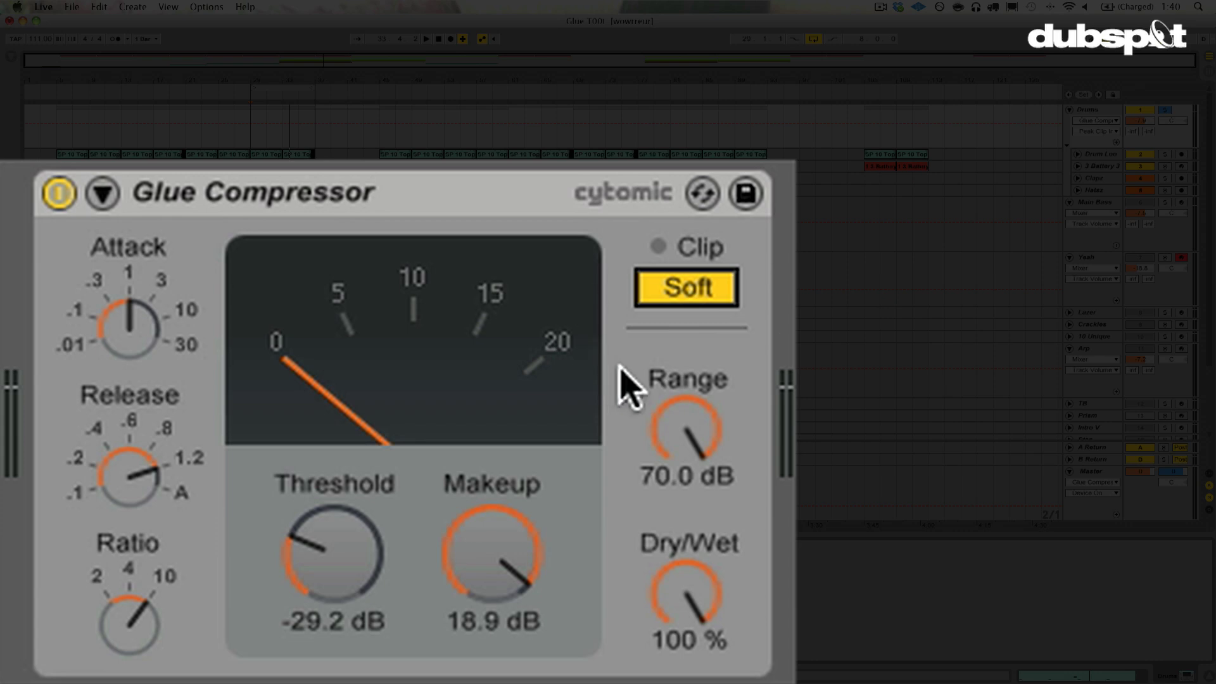
Set the compressor's threshold to -30.2 dB and blend Dry/Wet to 43 % while the drums play
drag(365, 550, 365, 553)
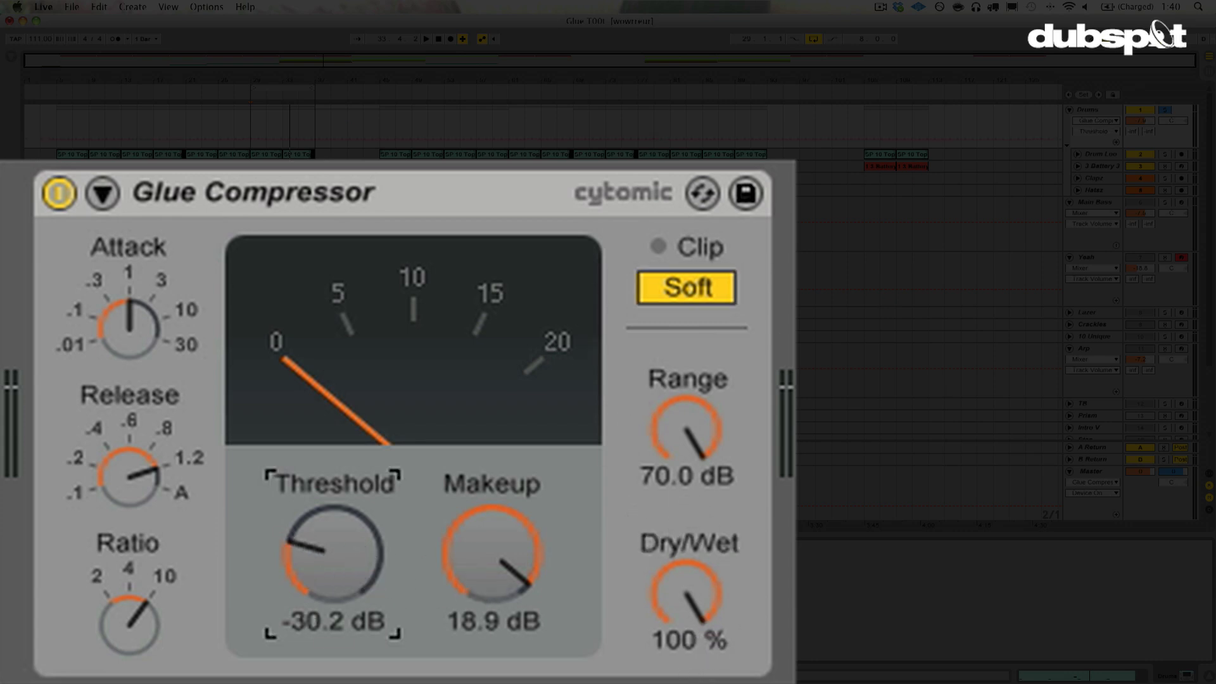
drag(685, 592, 667, 543)
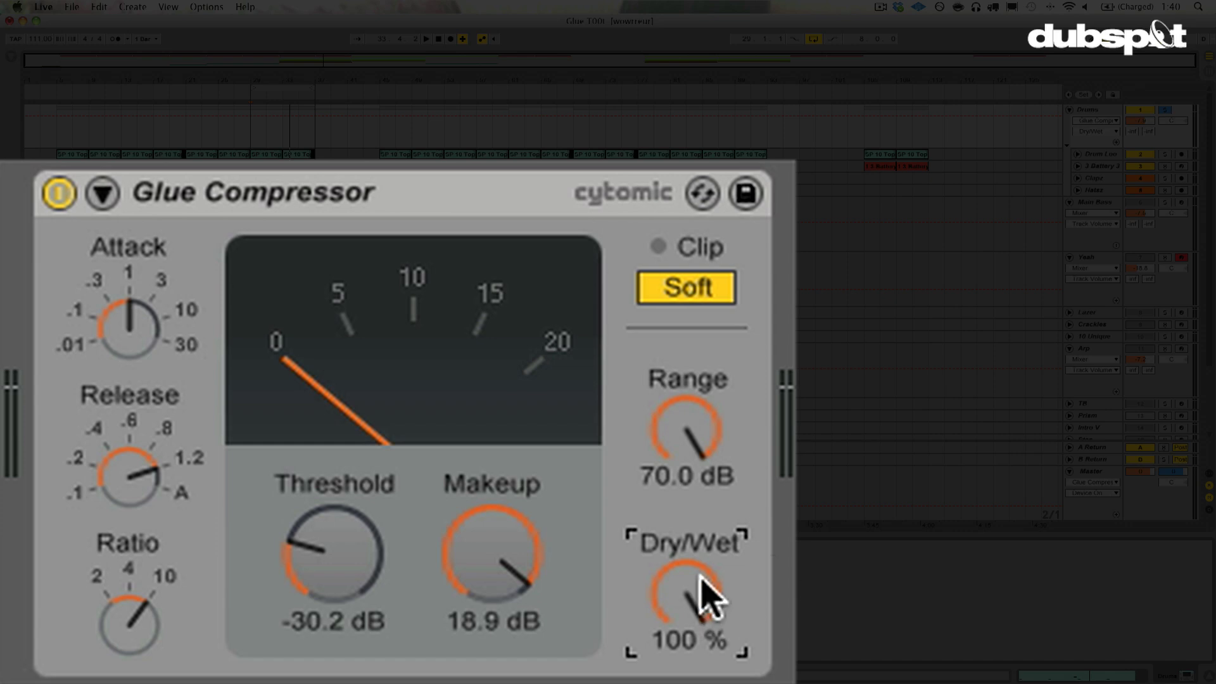
drag(699, 576, 702, 641)
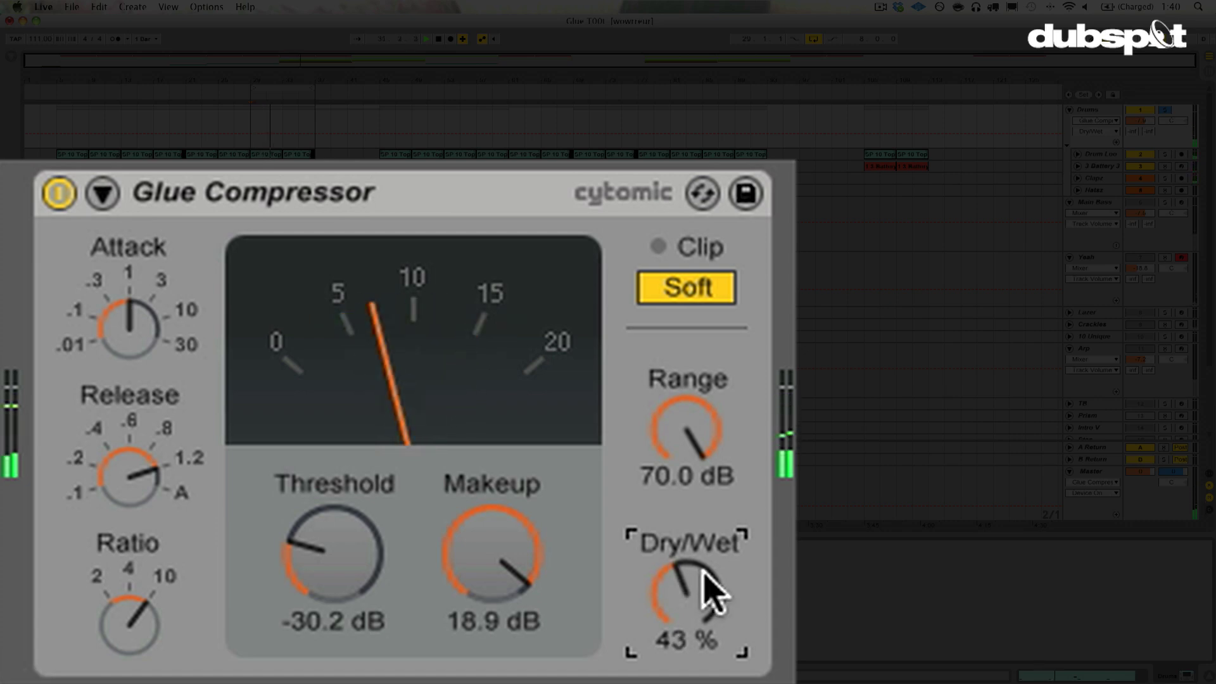
key(space)
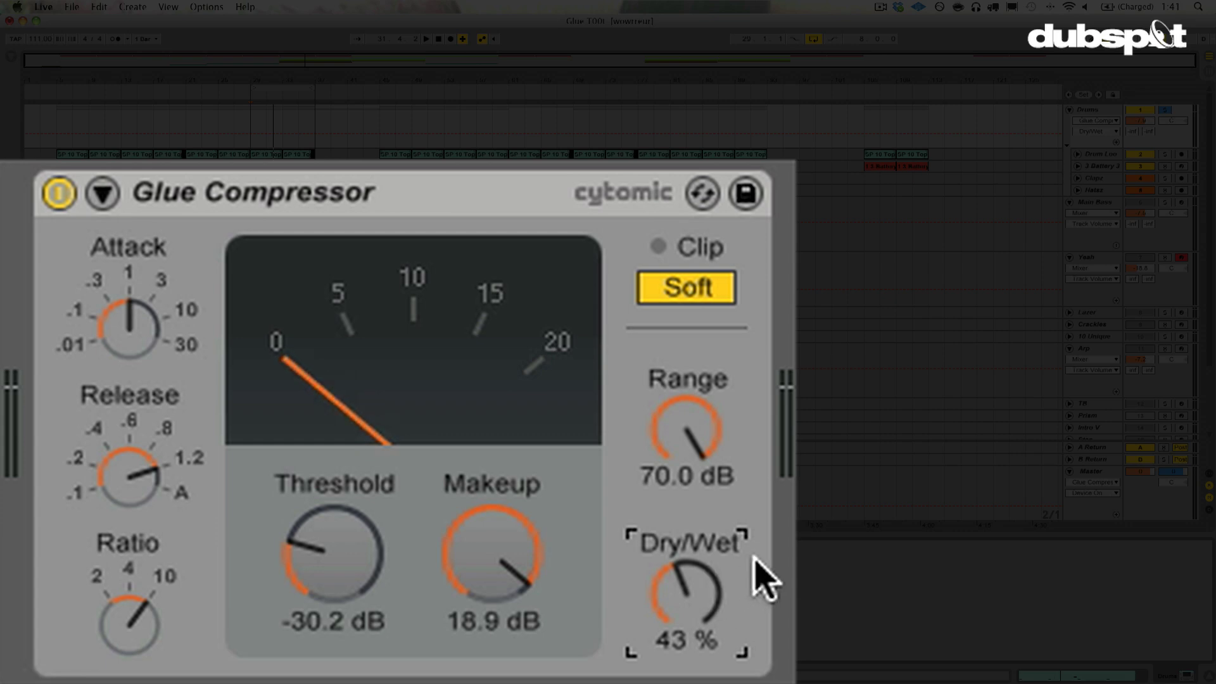
Compare the soloed drums with the Glue Compressor bypassed and active, and fine-tune Dry/Wet to 39 %
click(1138, 127)
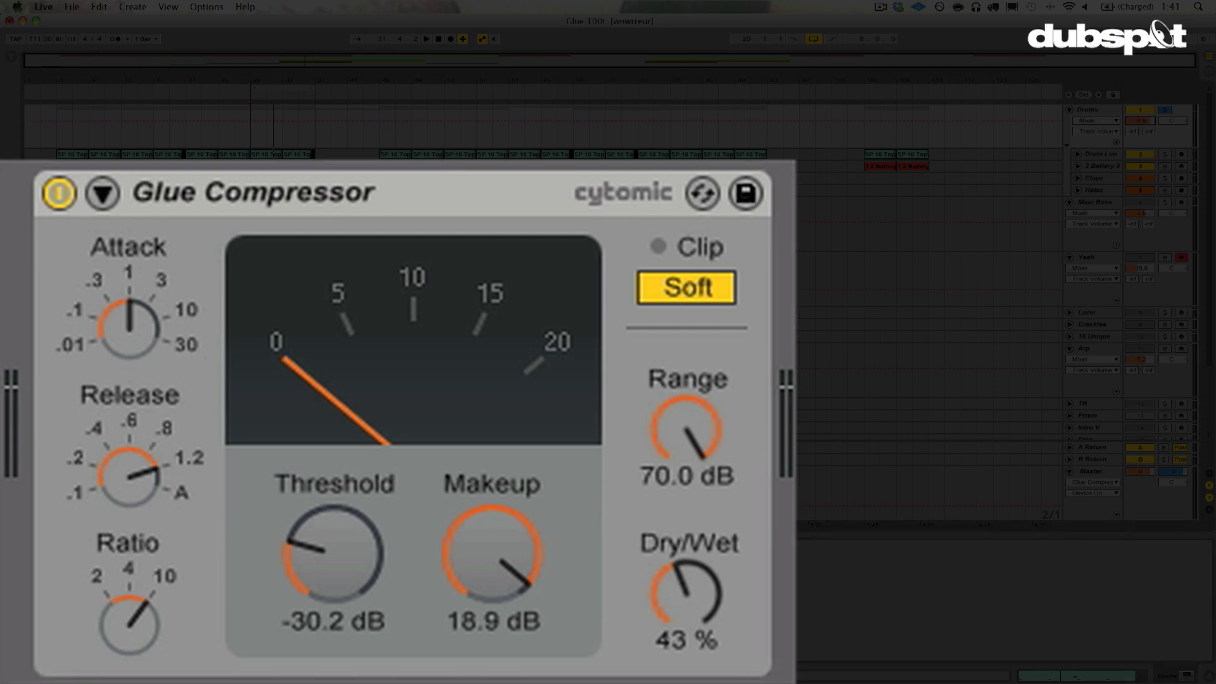
click(61, 198)
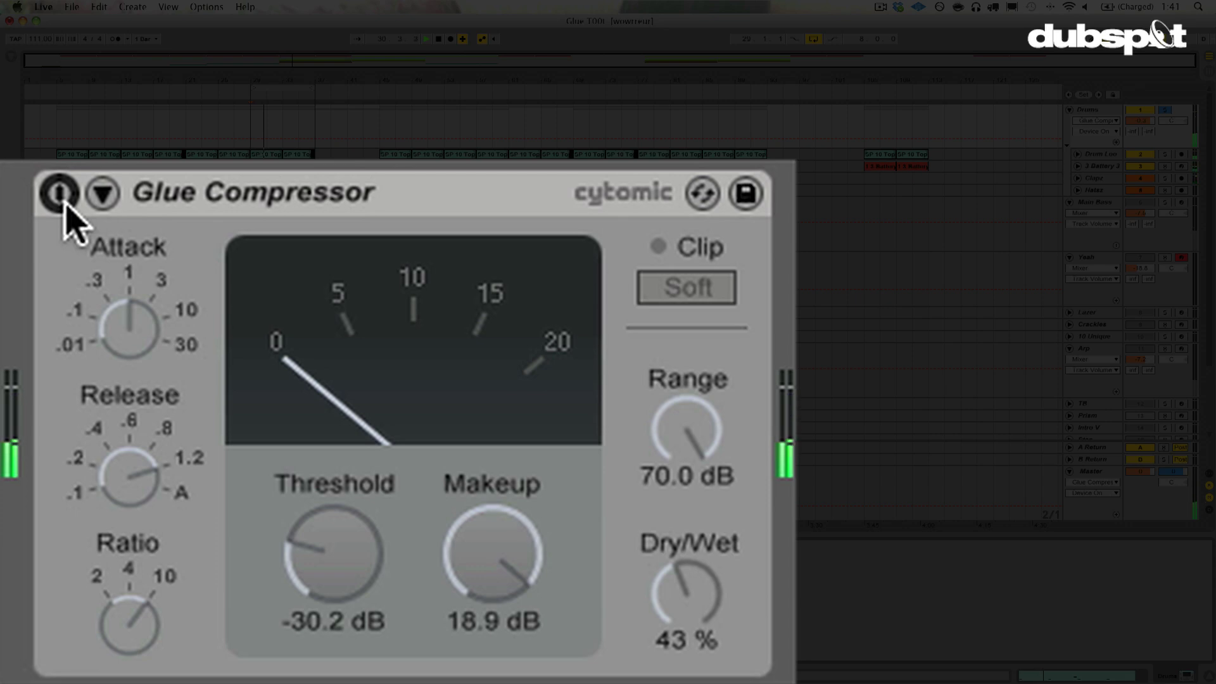
click(61, 197)
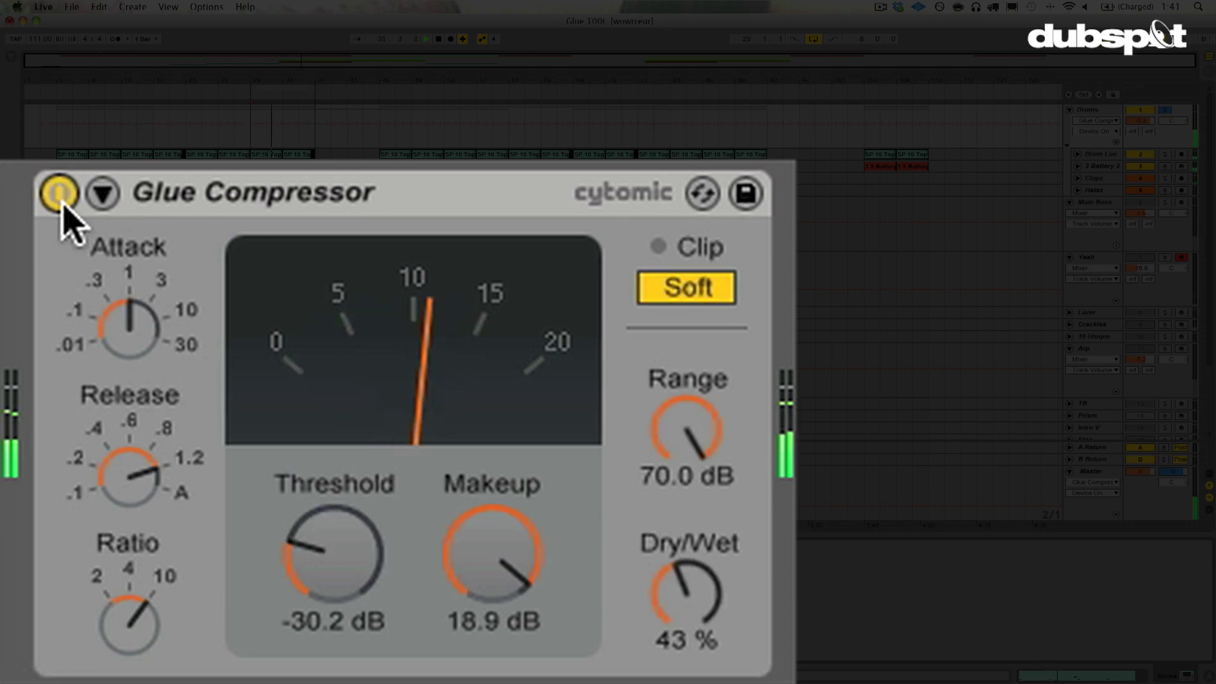
drag(700, 611, 703, 618)
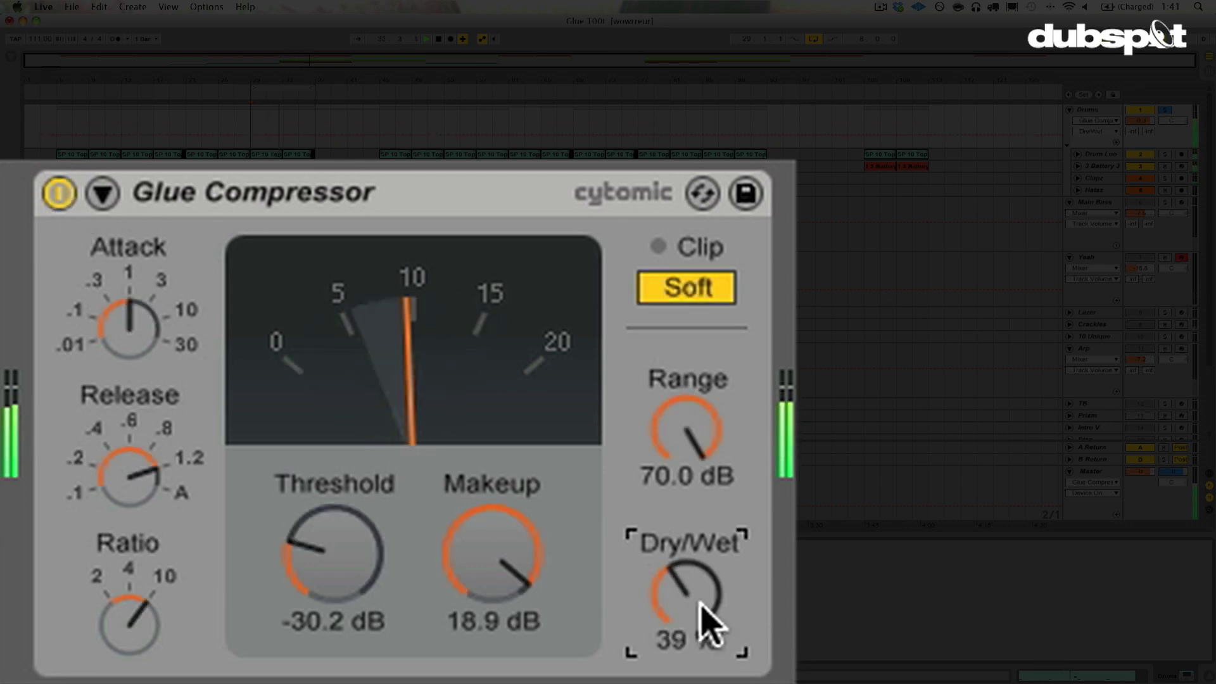
click(59, 193)
click(59, 193)
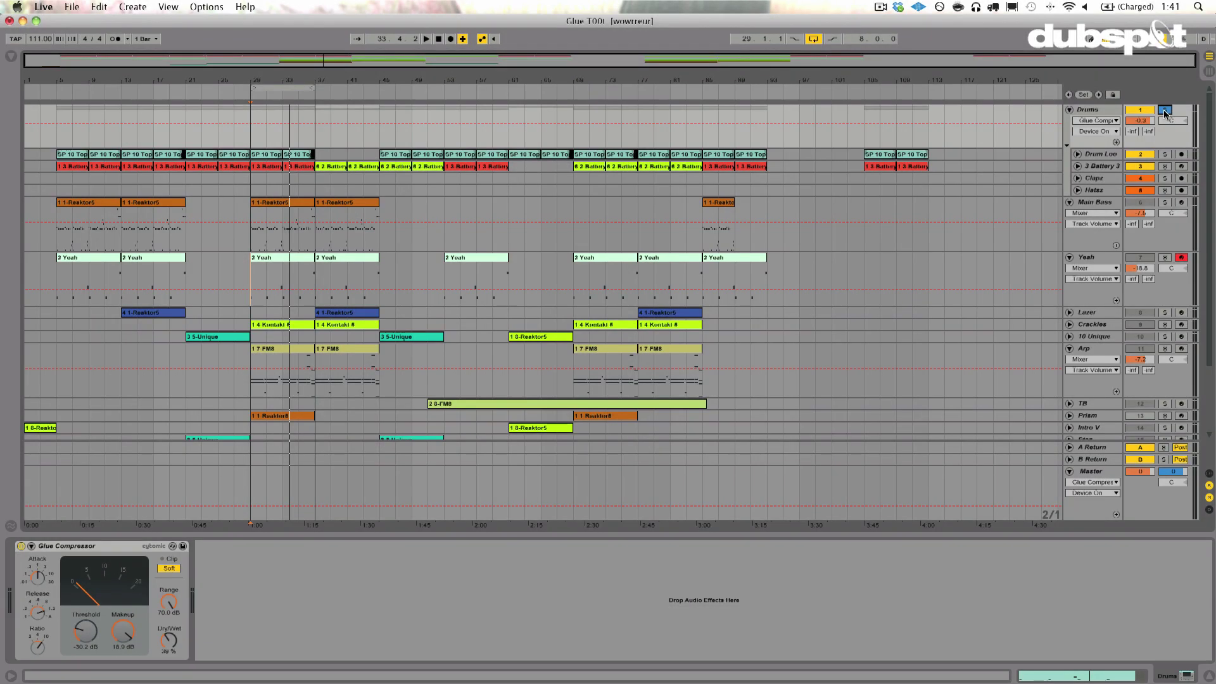
Unsolo the Drums group, play the full mix from bar 29 with its compressor bypassed, and tweak the Arp track's volume
click(21, 546)
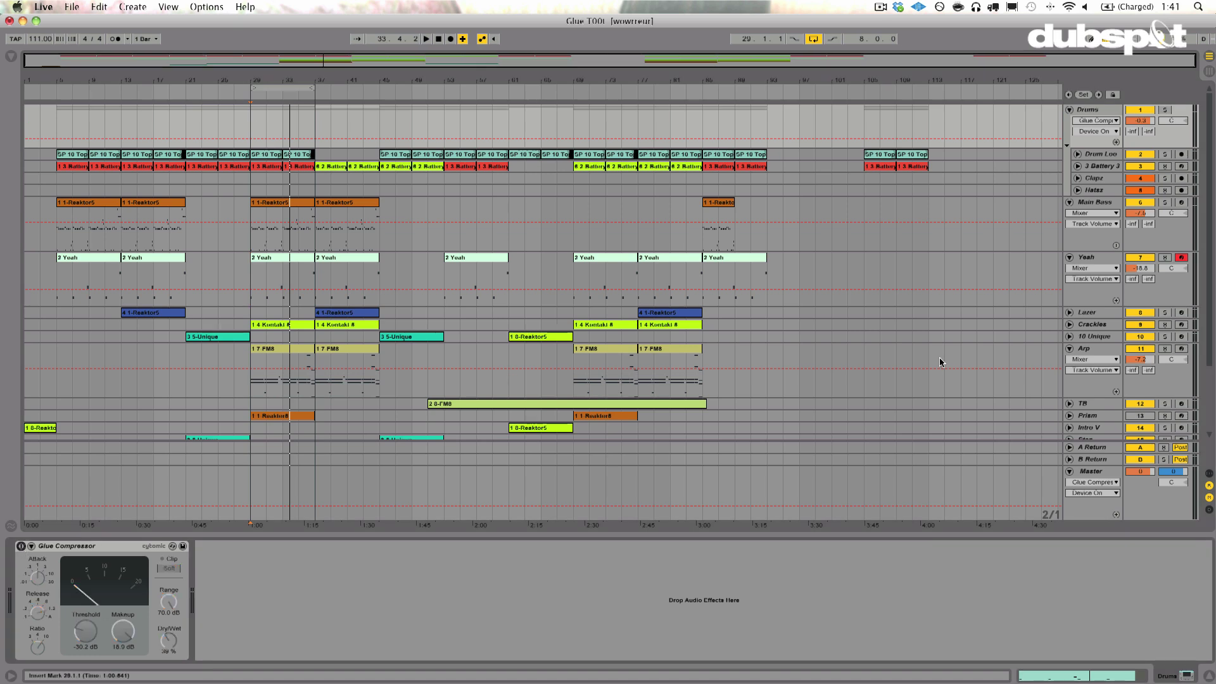
key(space)
click(1141, 120)
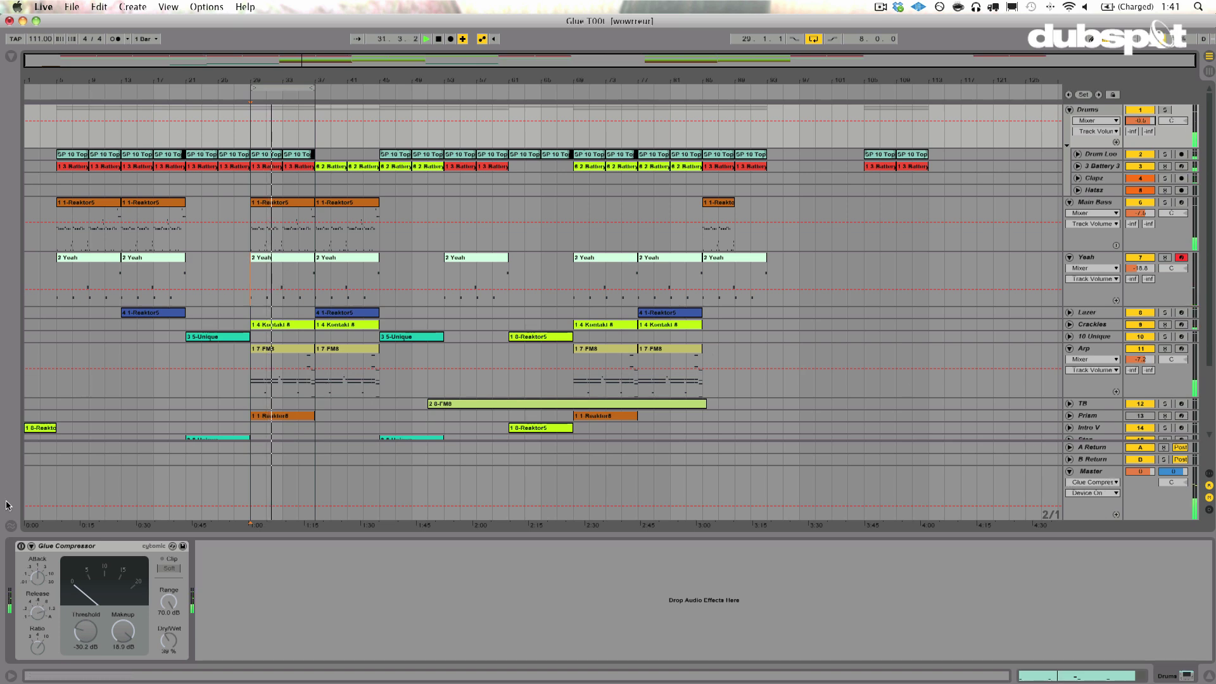
click(1140, 359)
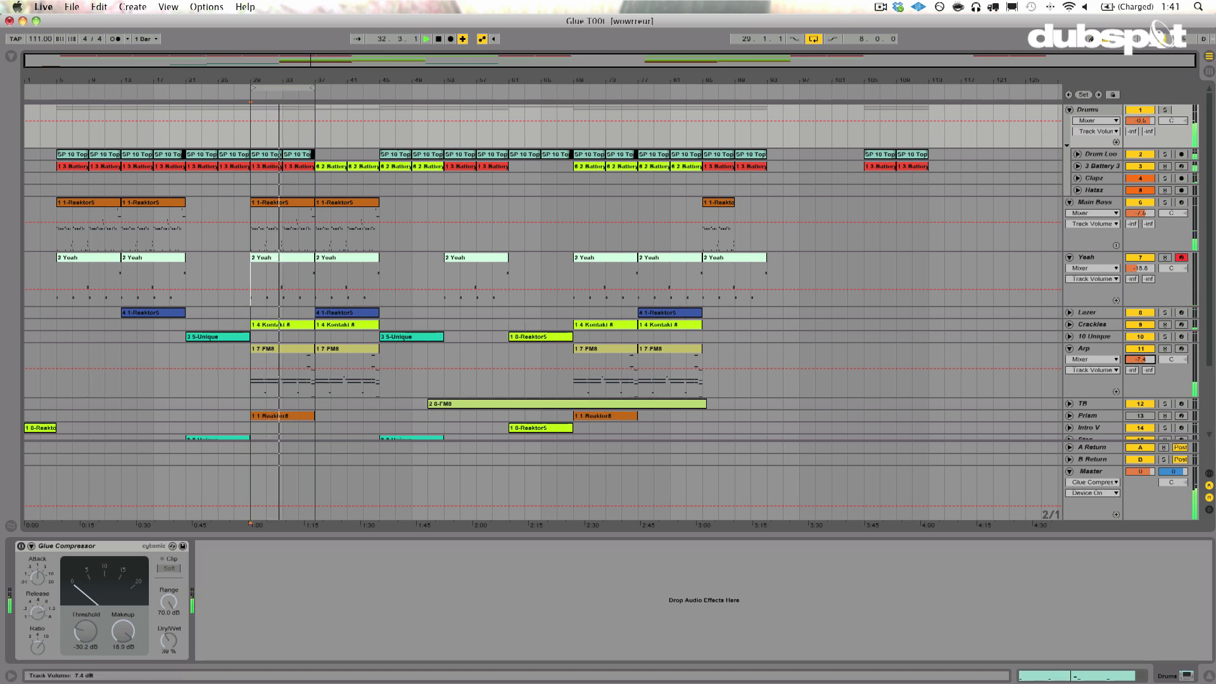
Reactivate the Drums Glue Compressor during playback and lower the Drums group's volume to -1.1 dB
click(20, 546)
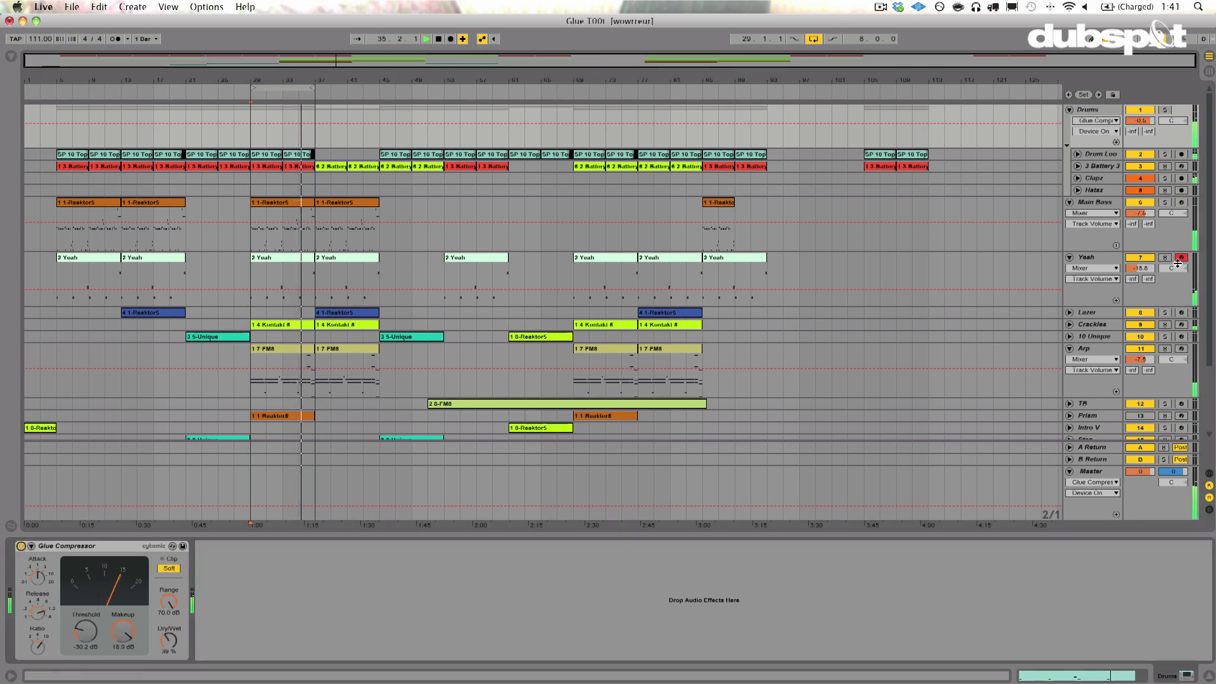
drag(1140, 121, 1143, 133)
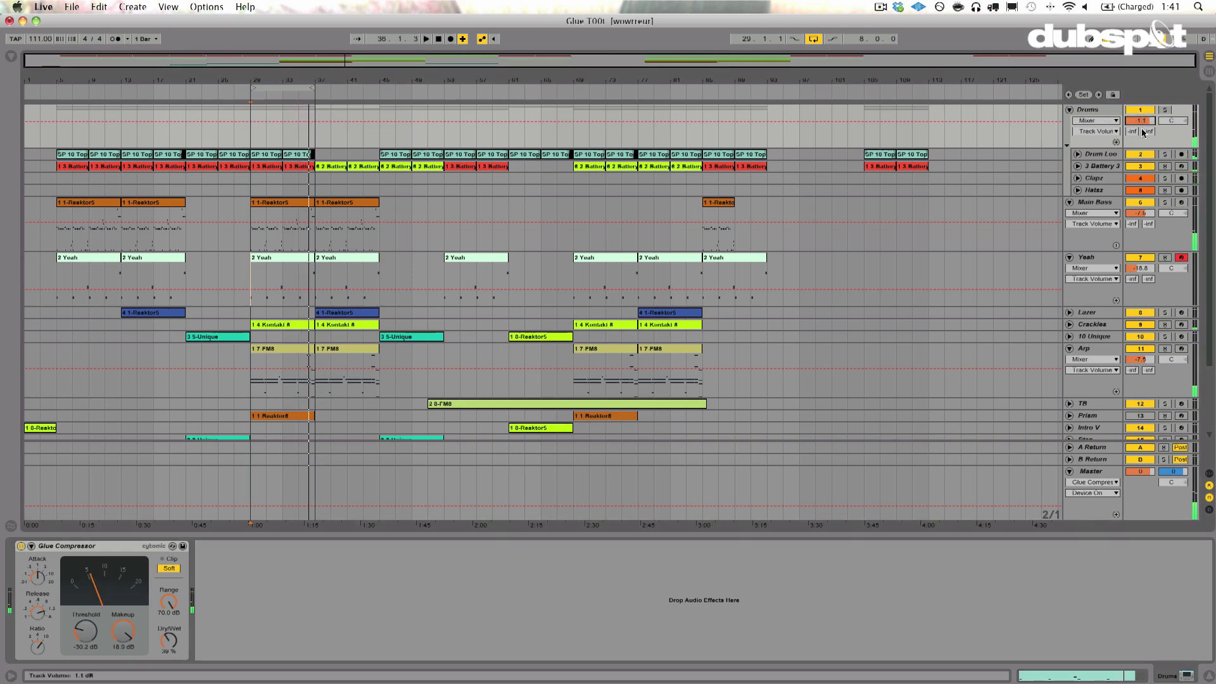
Show the Main Bass track's Glue Compressor with its sidechain section expanded, and activate the compressor
click(1103, 203)
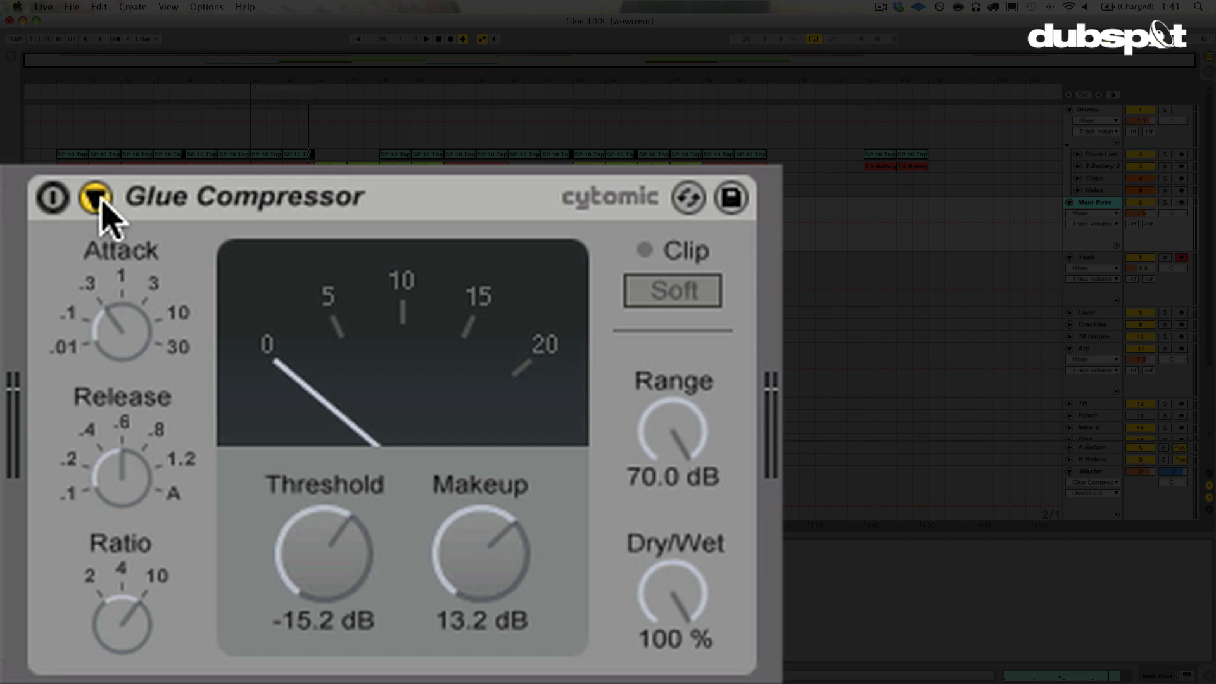
click(69, 545)
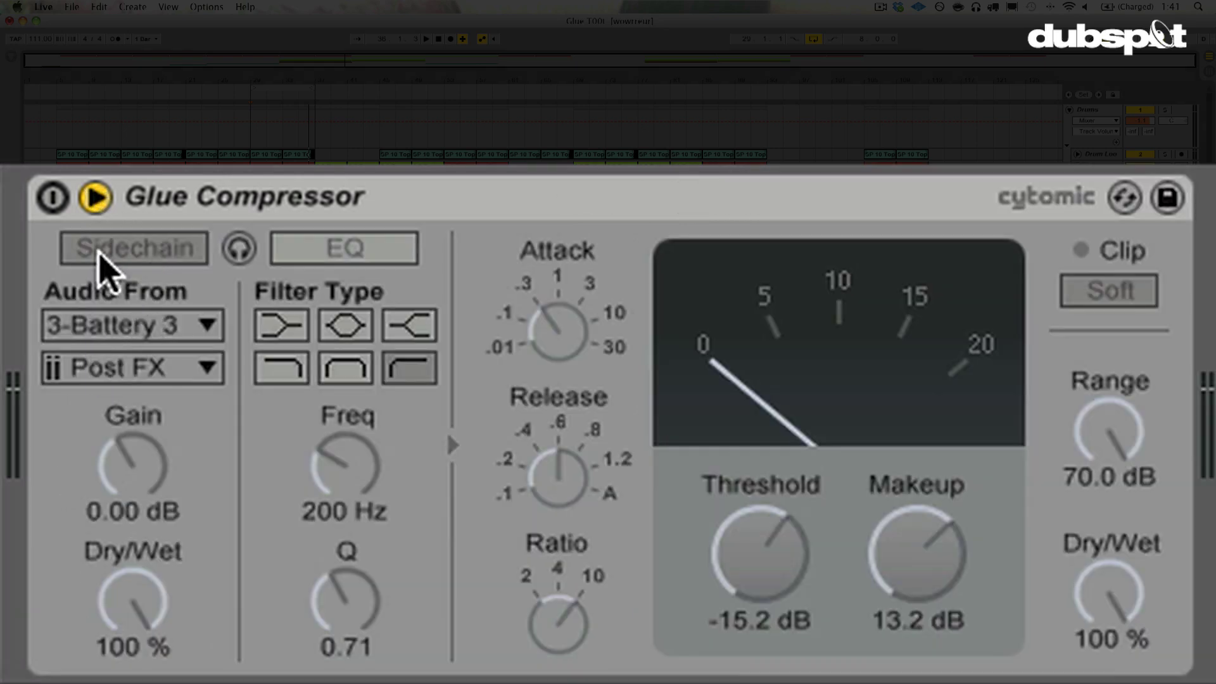
click(52, 202)
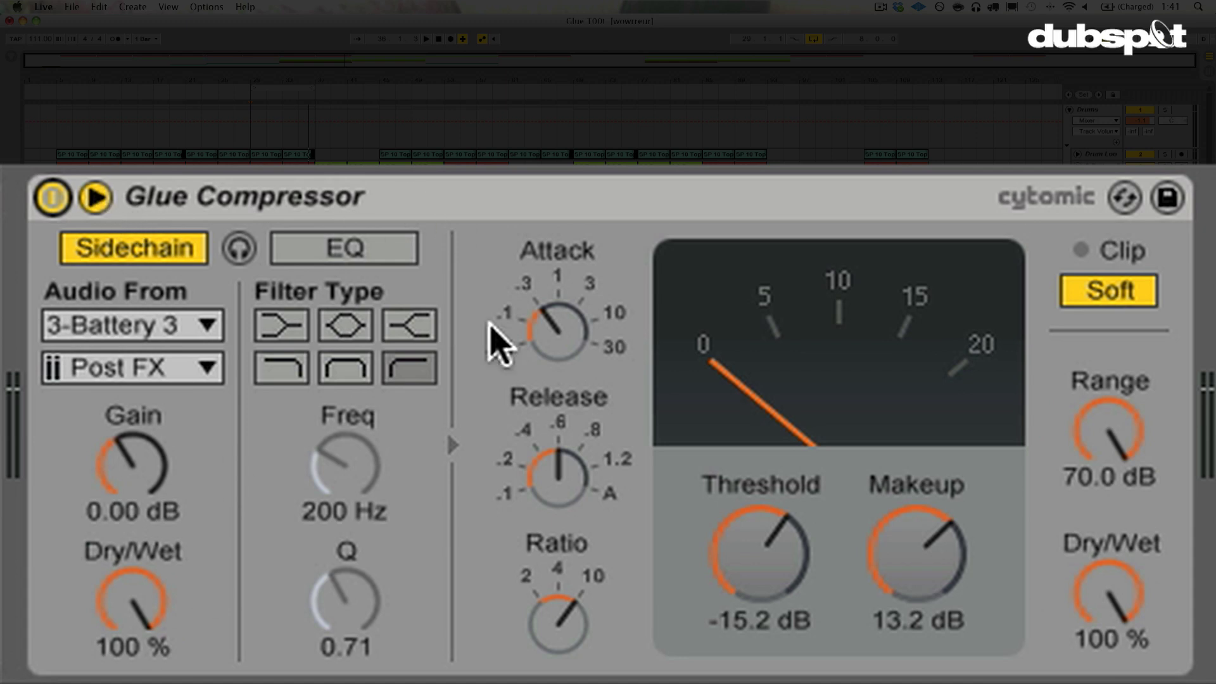
Play the track and compare the Main Bass with its sidechained Glue Compressor bypassed and active
key(space)
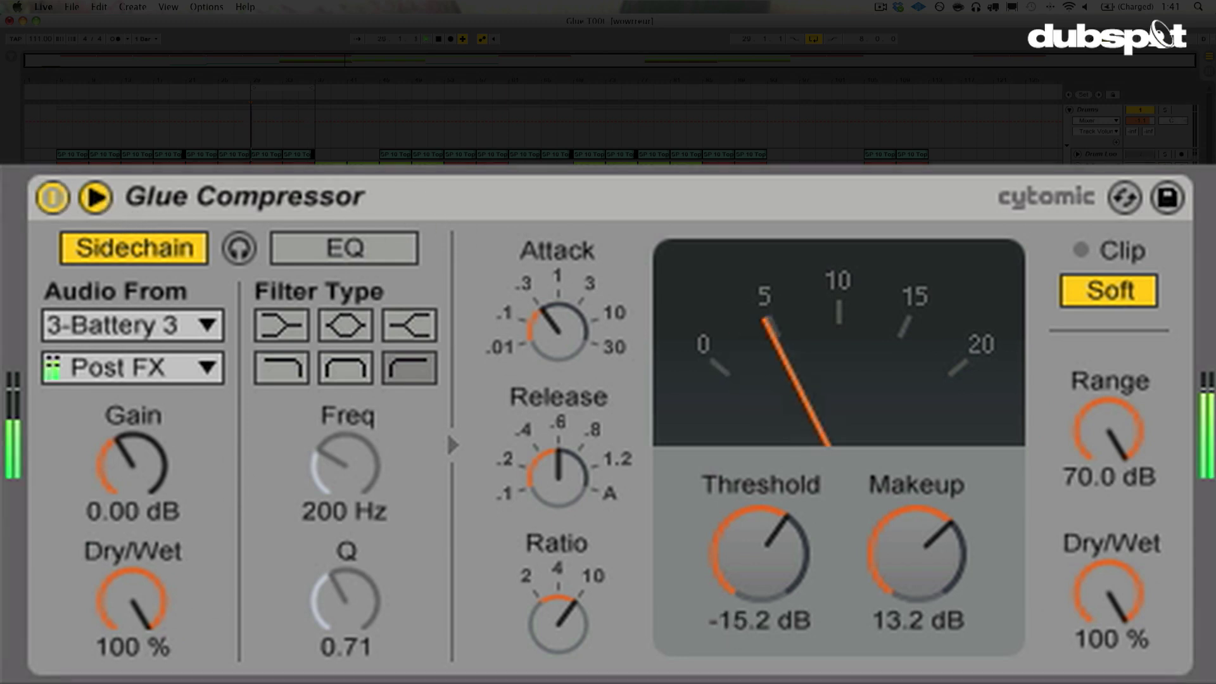
click(50, 198)
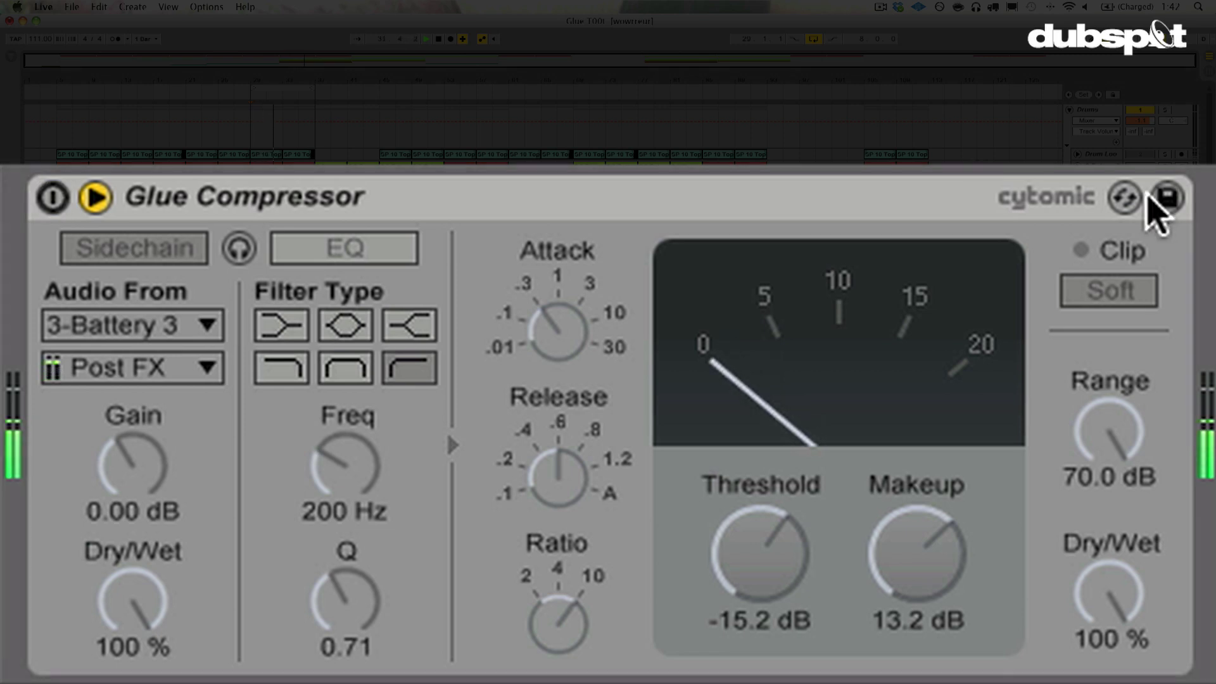
click(62, 196)
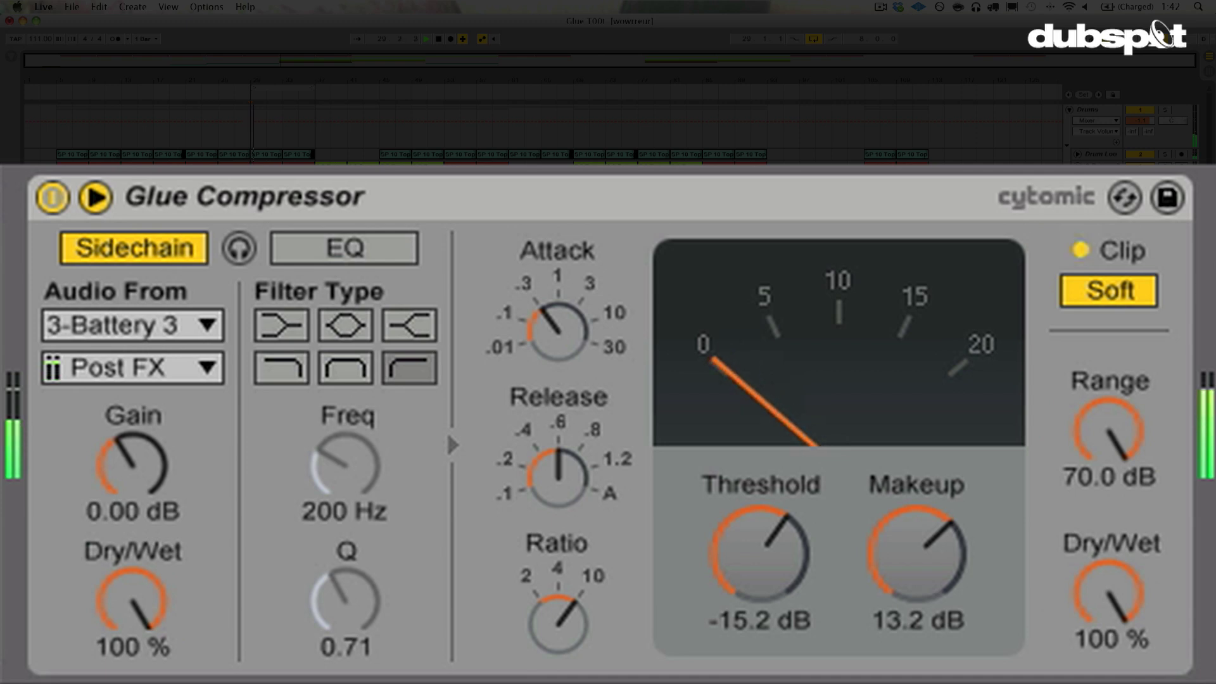
drag(701, 511, 728, 529)
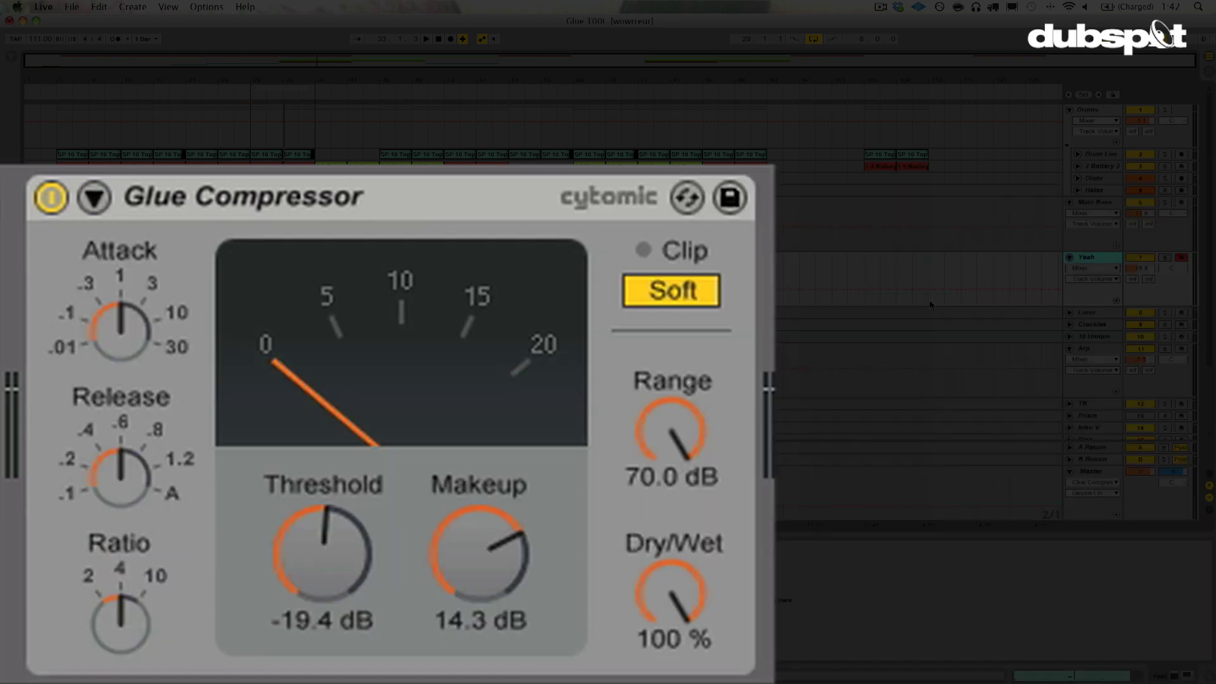
Solo the Yeah track and play it, comparing the sound with its Glue Compressor bypassed and active
click(1164, 257)
key(space)
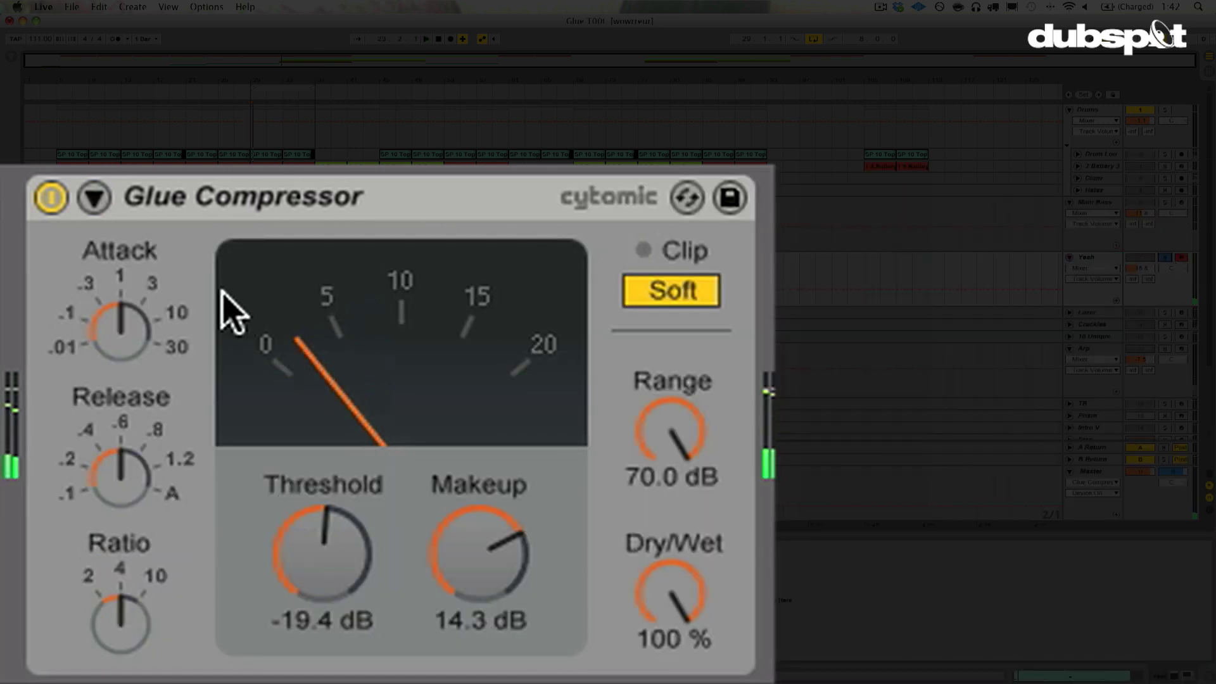
click(49, 198)
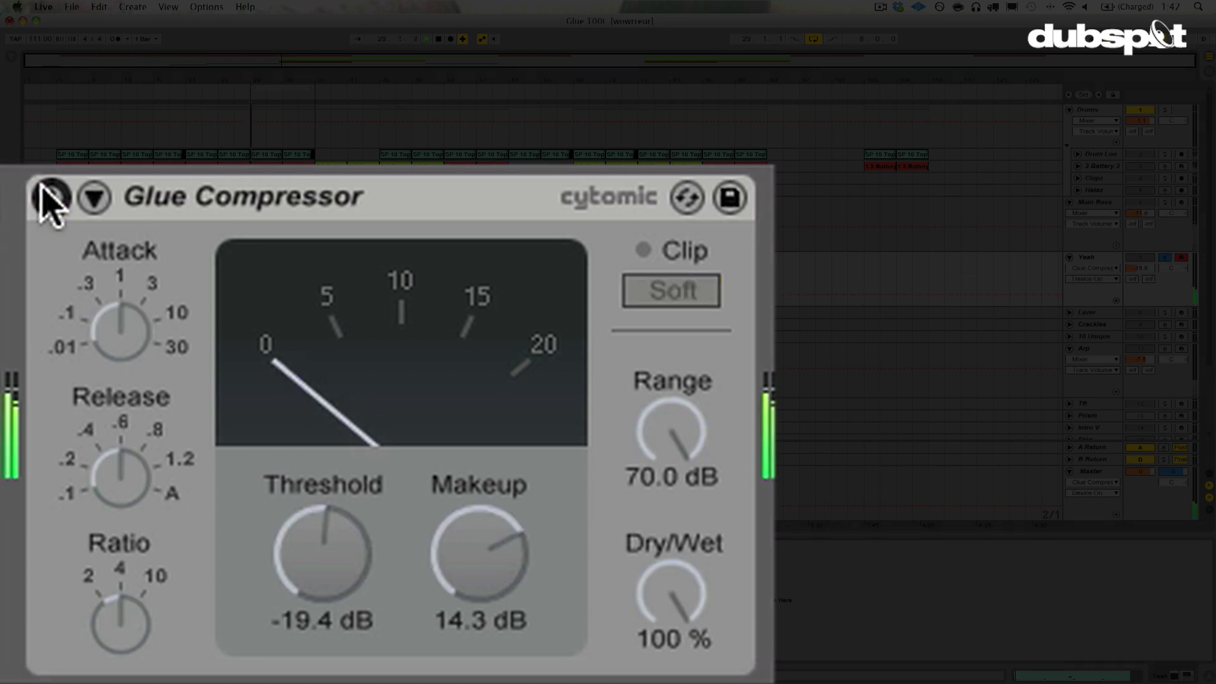
click(49, 197)
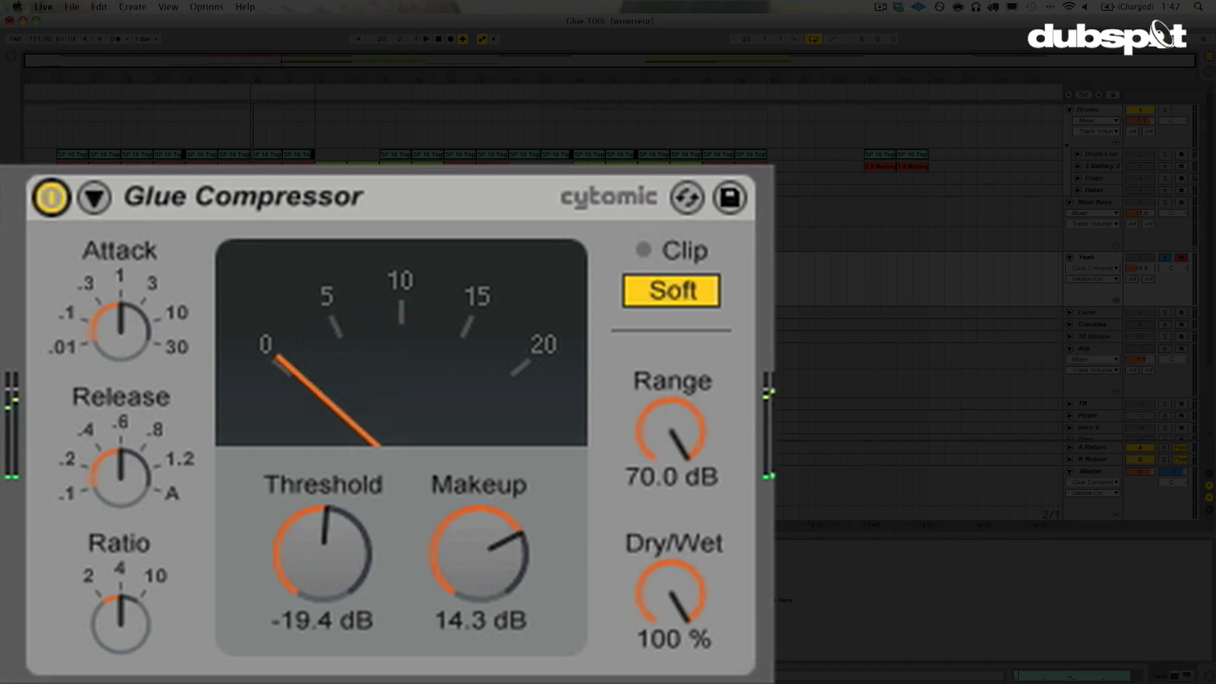
Activate the Glue Compressor on the Master track and compare the full mix with it bypassed and active
scroll(1094, 356, down, 3)
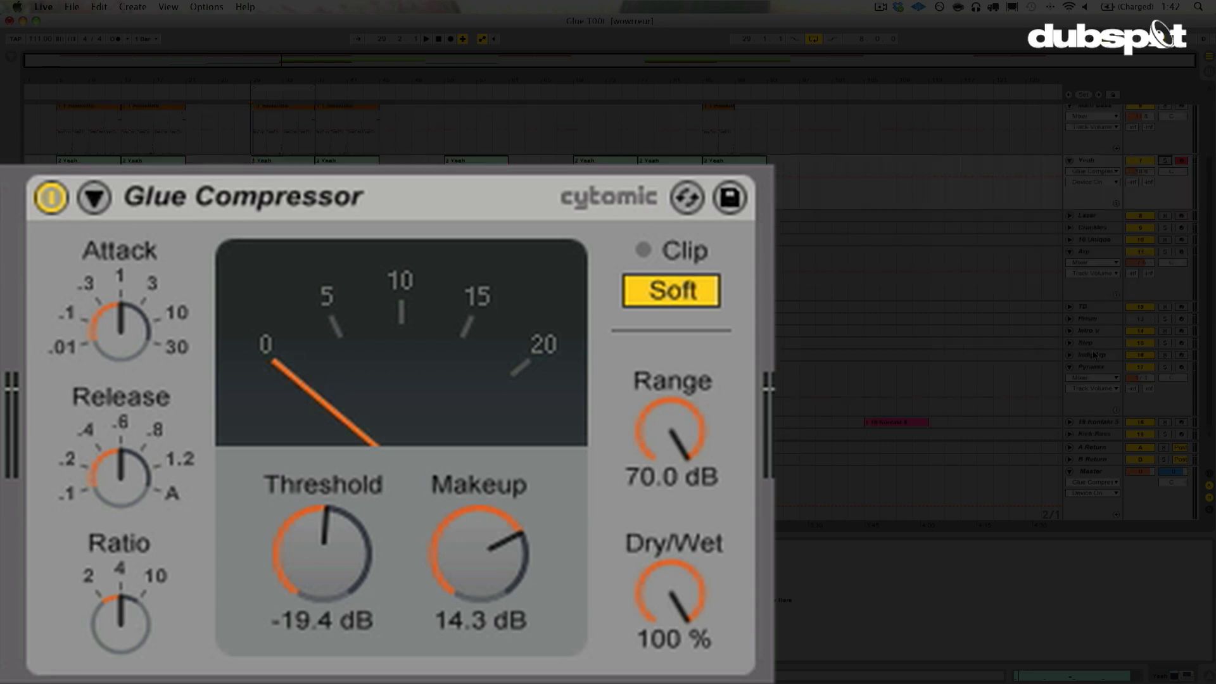
click(1080, 485)
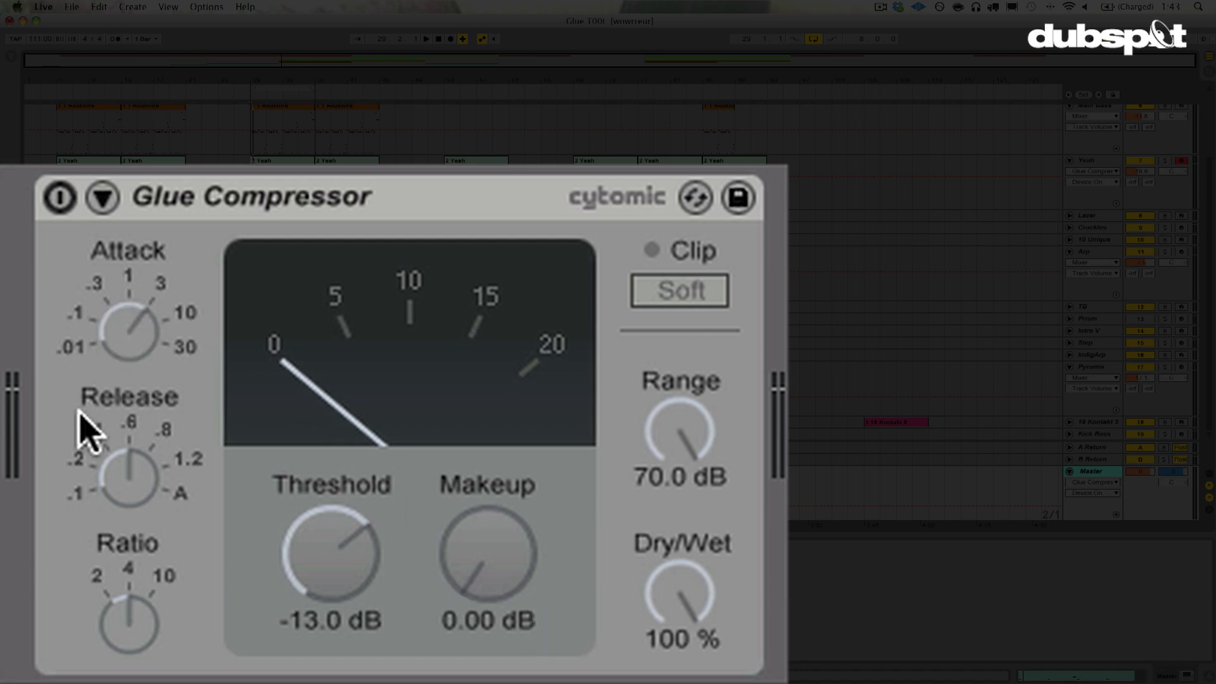
click(60, 201)
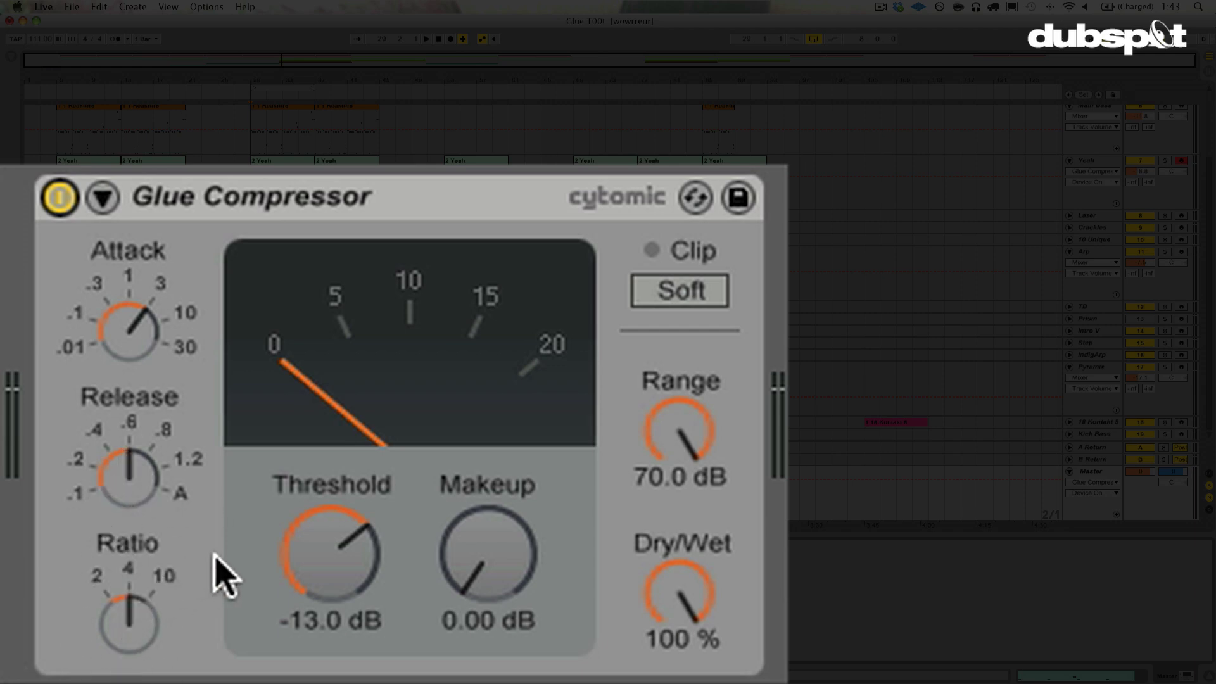
click(60, 199)
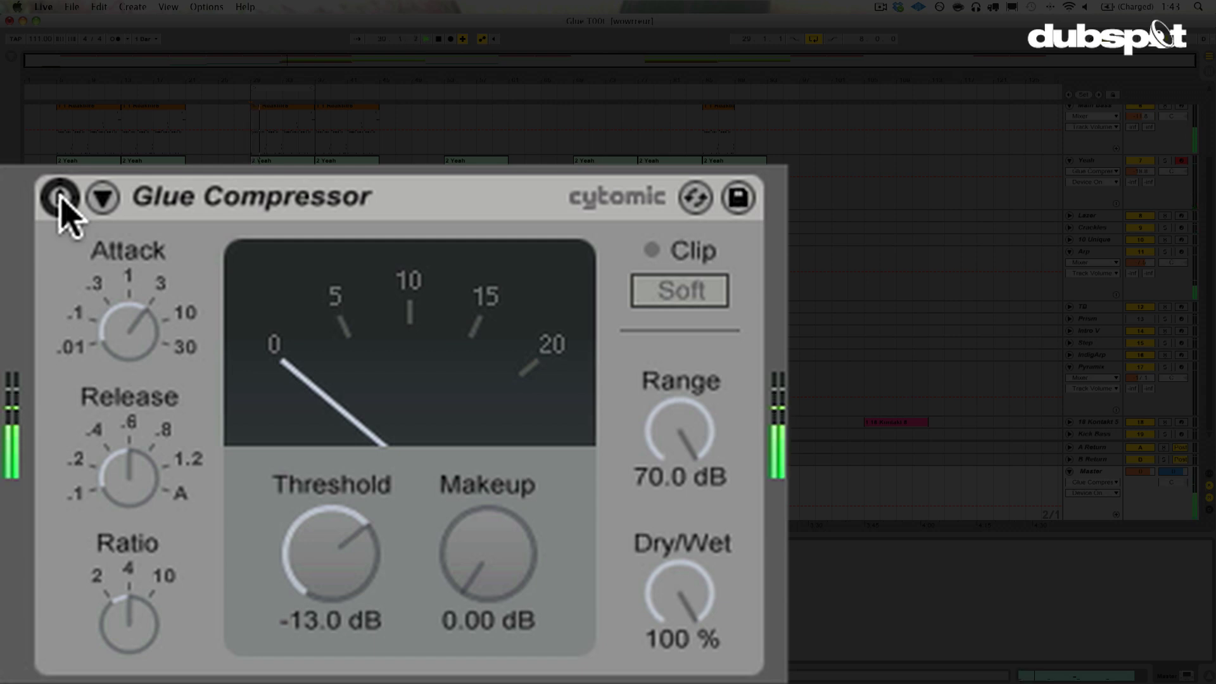
click(60, 199)
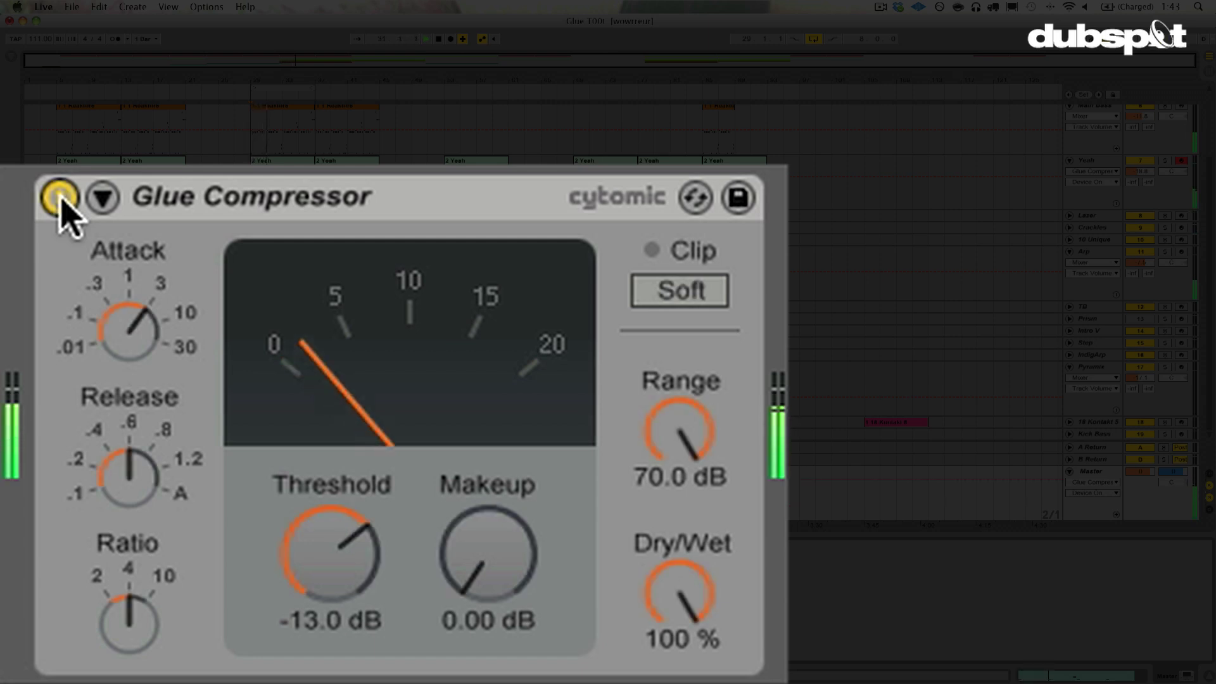
Set the Master Glue Compressor's threshold to -11.7 dB and compare the playing mix with the compressor bypassed and active
click(329, 553)
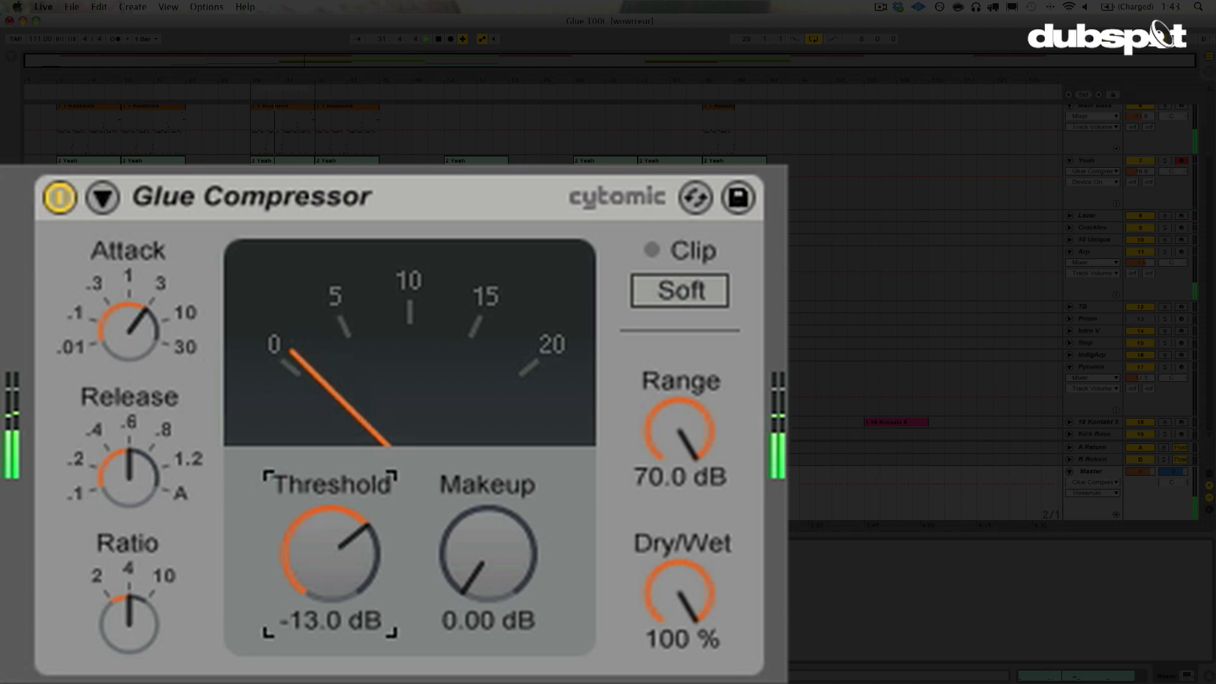
key(space)
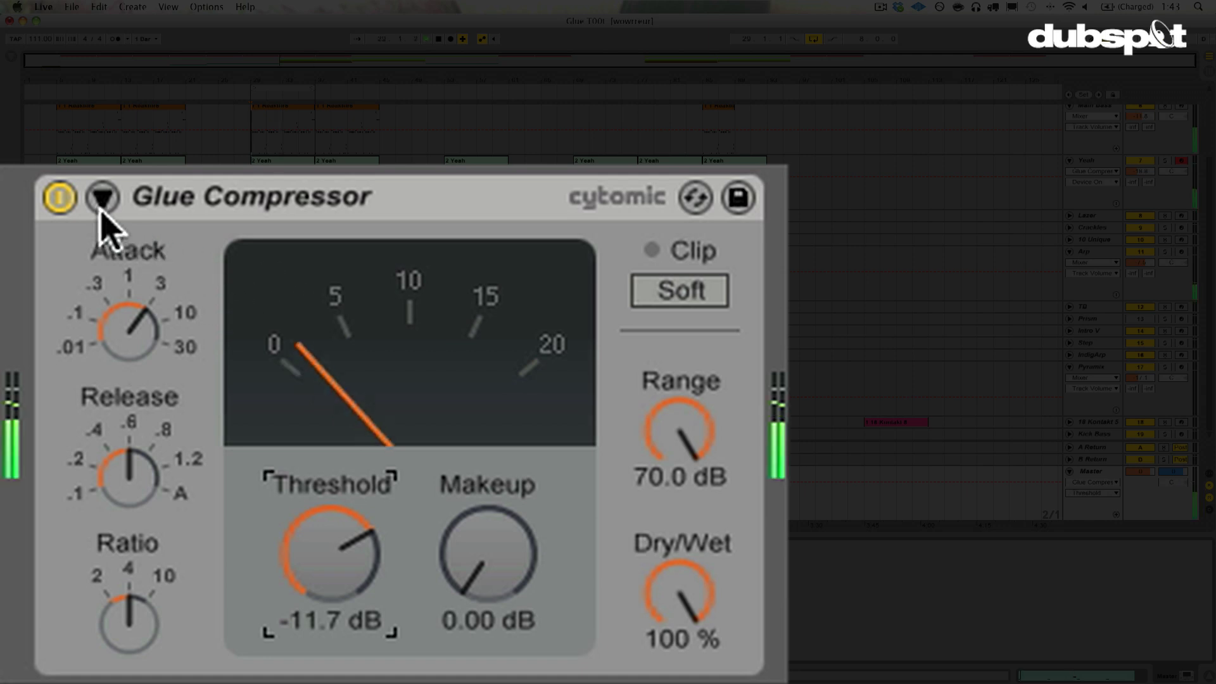
click(59, 198)
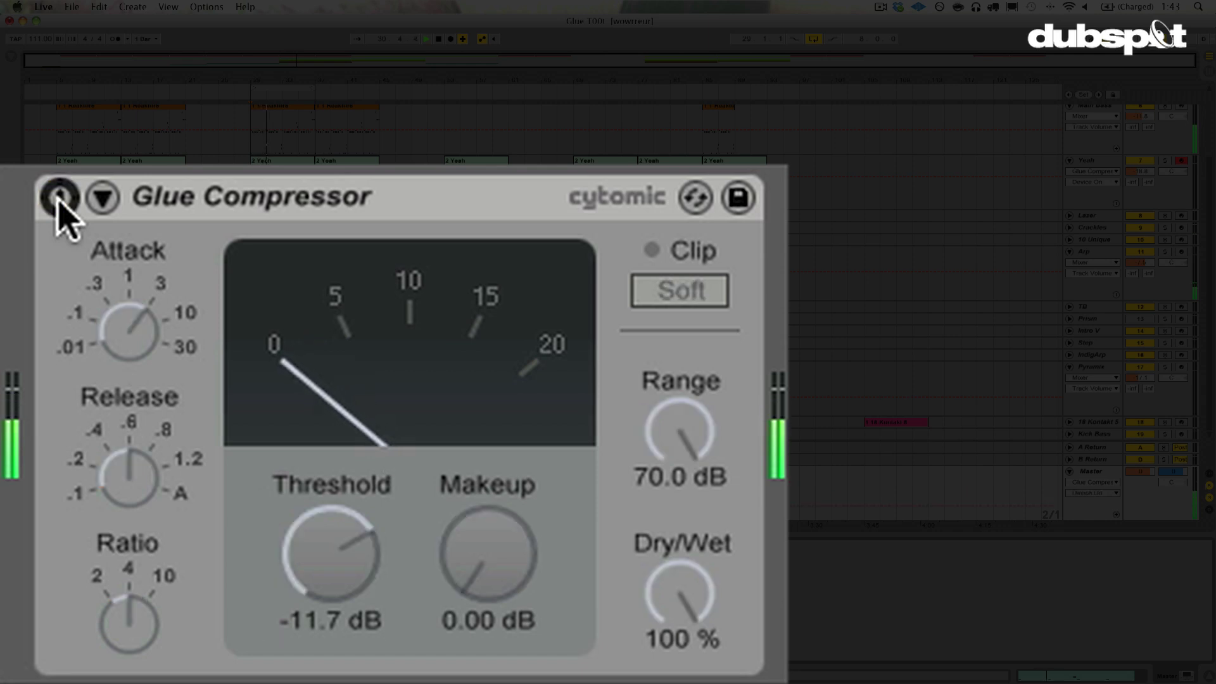
click(59, 198)
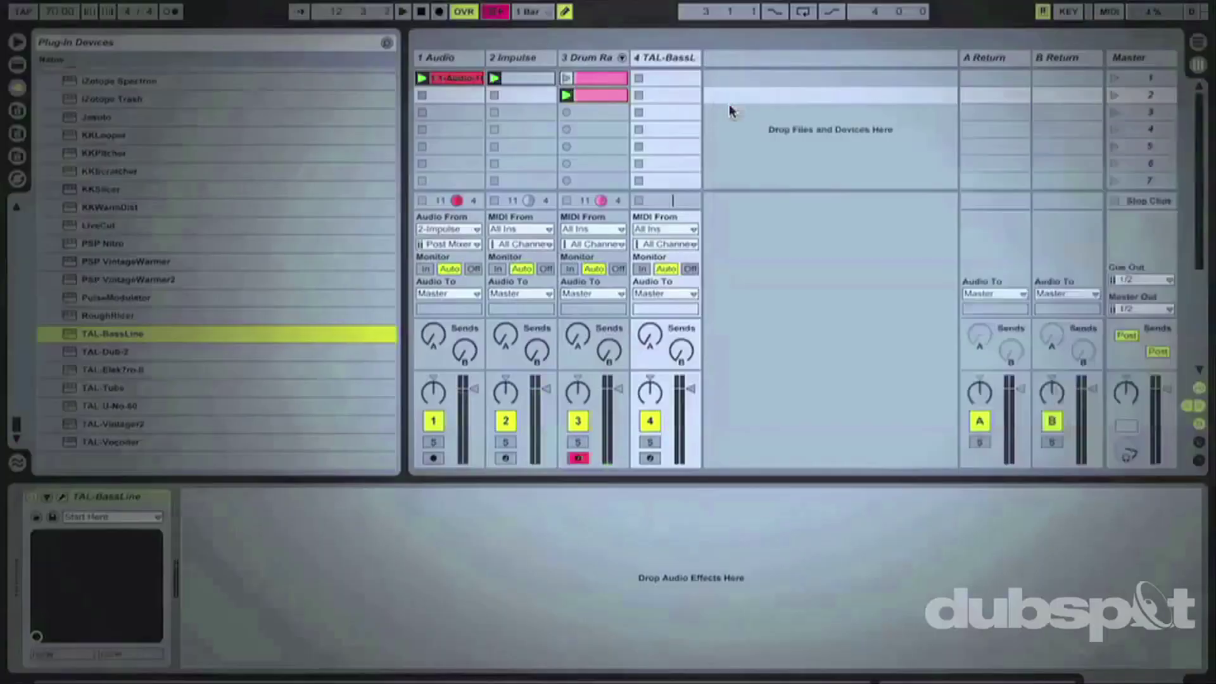
Create an empty MIDI clip in the second clip slot of the TAL-BassLine track
double_click(638, 95)
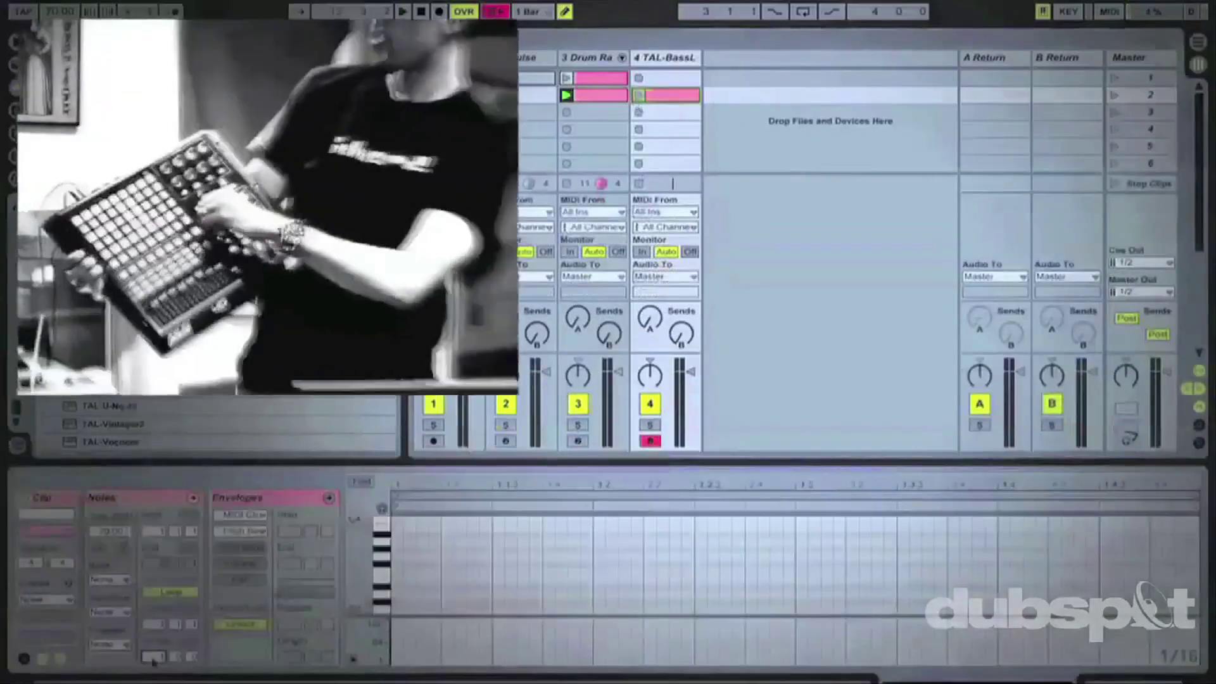